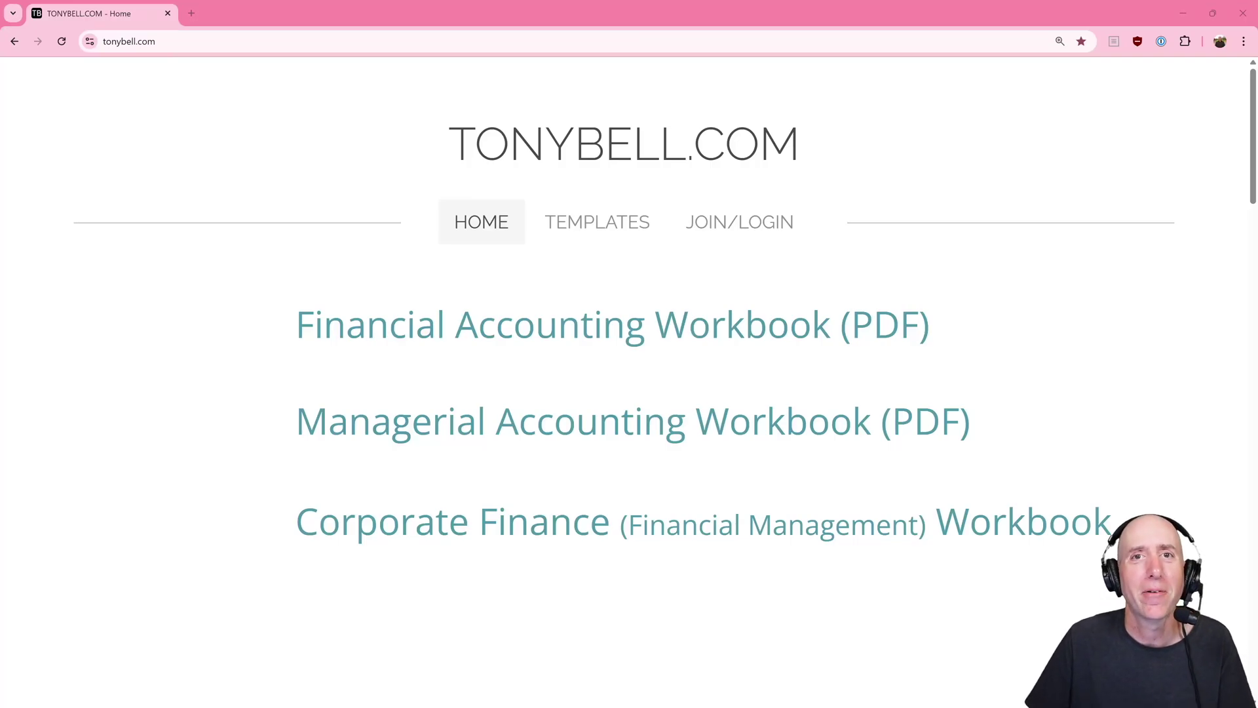
- Open the Managerial Accounting Workbook PDF from the workbook website and jump to its last pages
{"action": "left_click_drag", "start_coordinate": [811, 129], "coordinate": [432, 145]}
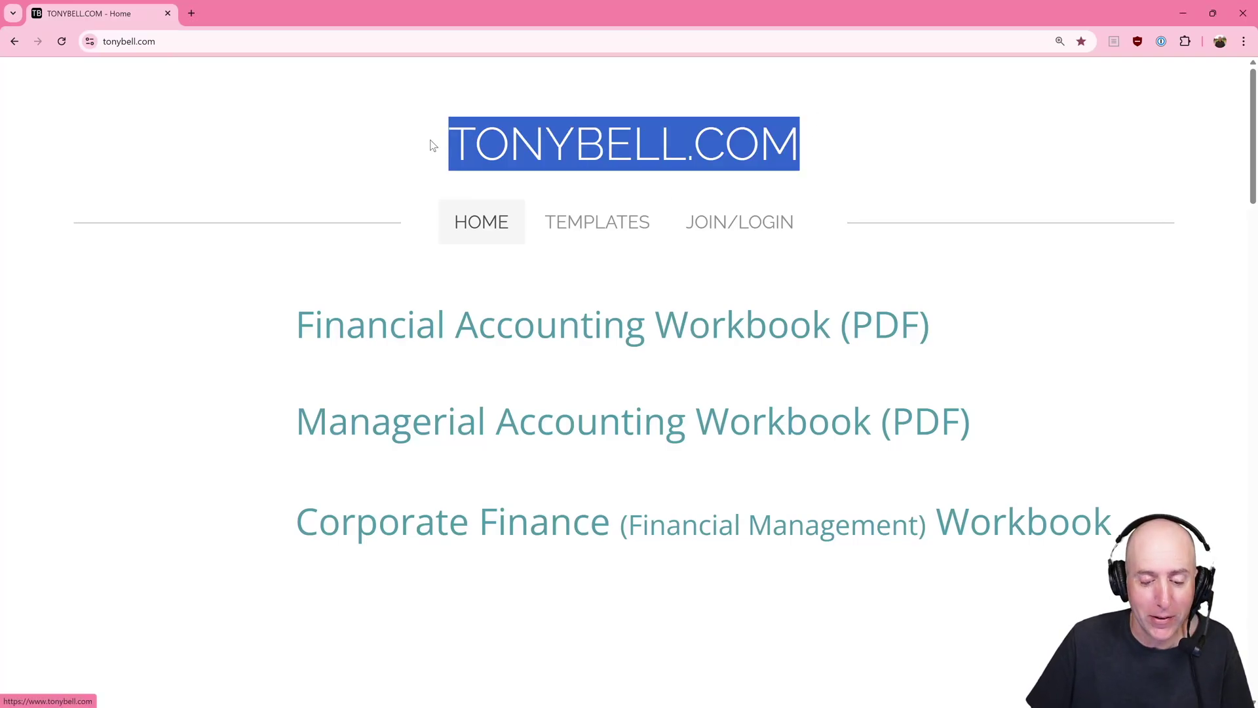
{"action": "left_click", "coordinate": [678, 420]}
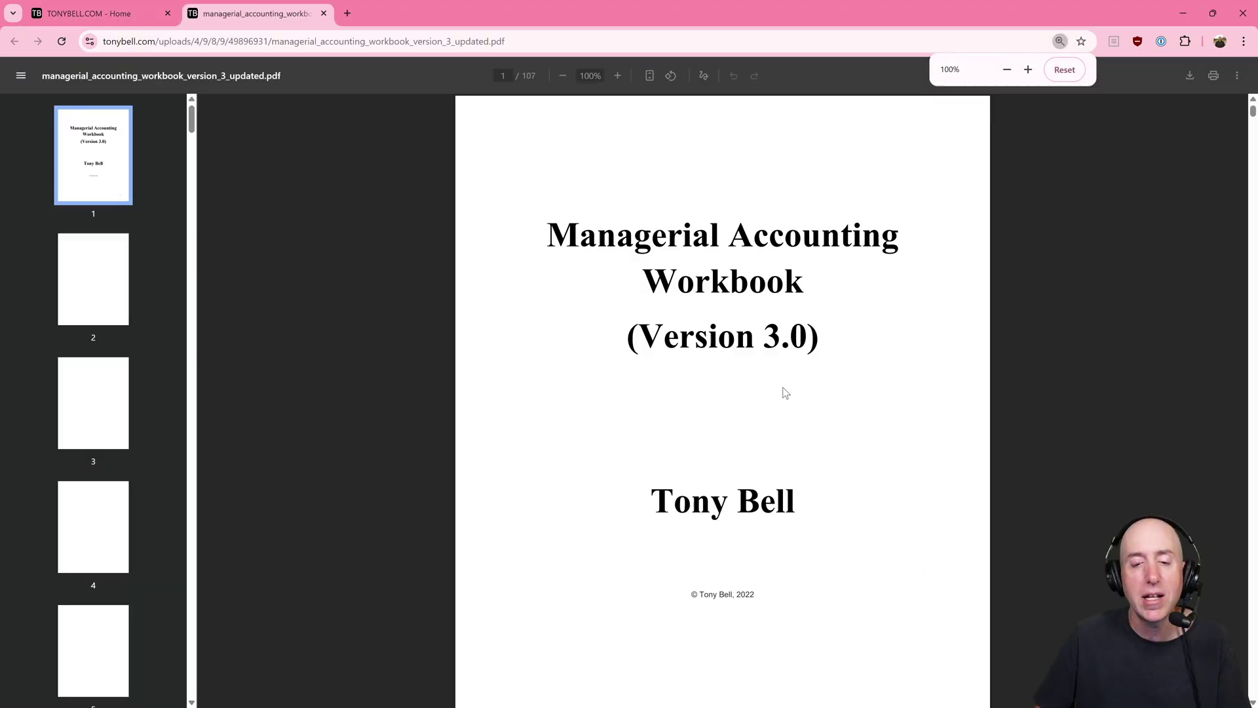
{"action": "left_click_drag", "start_coordinate": [1251, 111], "coordinate": [1213, 701]}
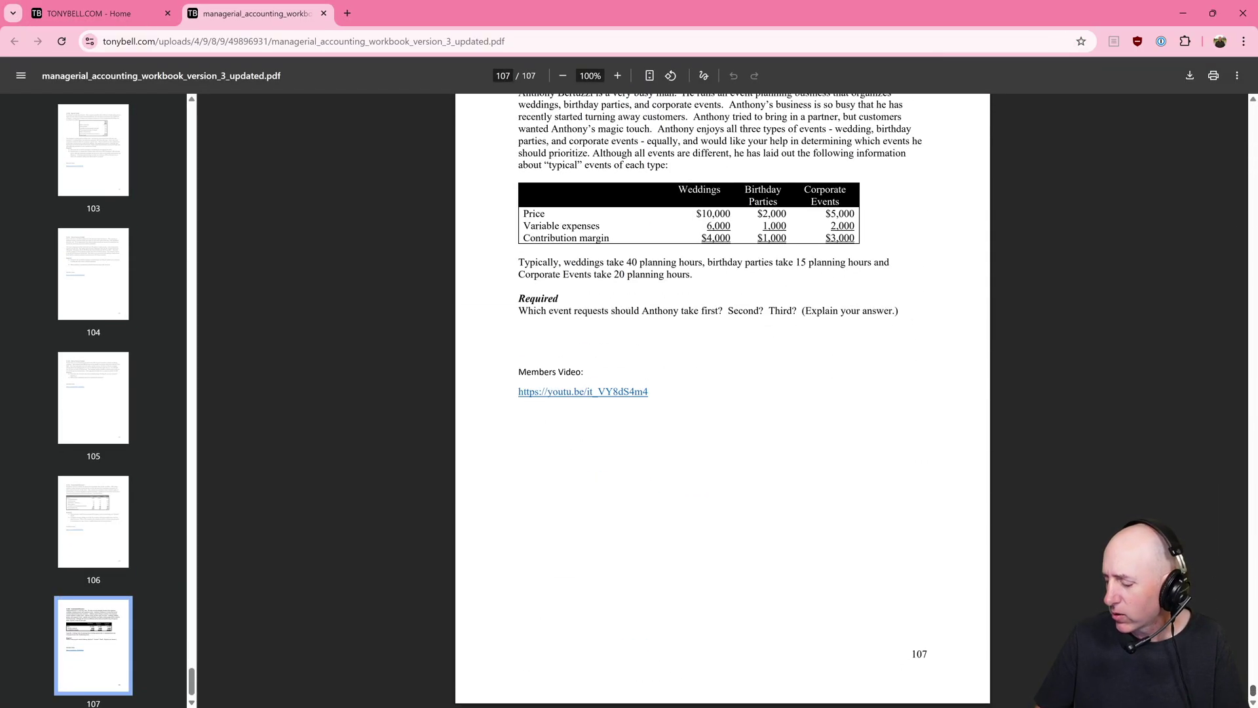
{"action": "scroll", "coordinate": [969, 477], "scroll_direction": "up", "scroll_amount": 10}
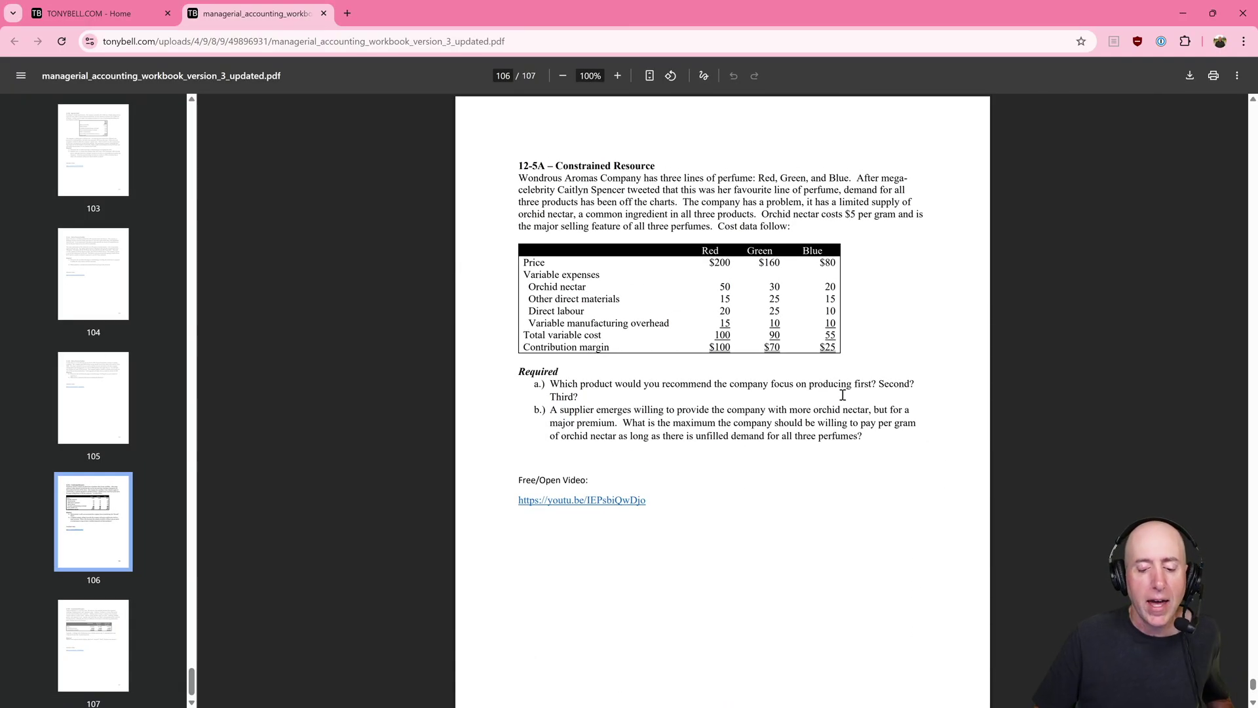
{"action": "scroll", "coordinate": [668, 323], "scroll_direction": "up", "scroll_amount": 3}
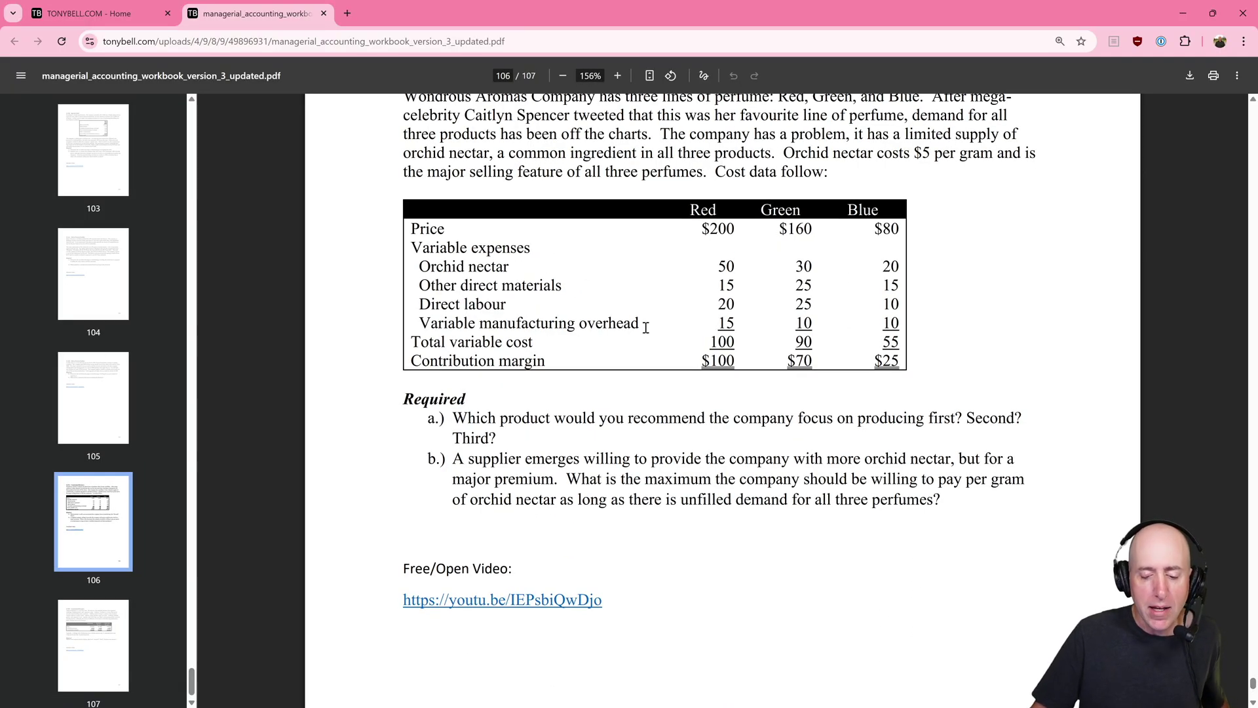
- Select the free Members Video line and link, then scroll down to problem 12-5B
{"action": "left_click_drag", "start_coordinate": [401, 567], "coordinate": [651, 610]}
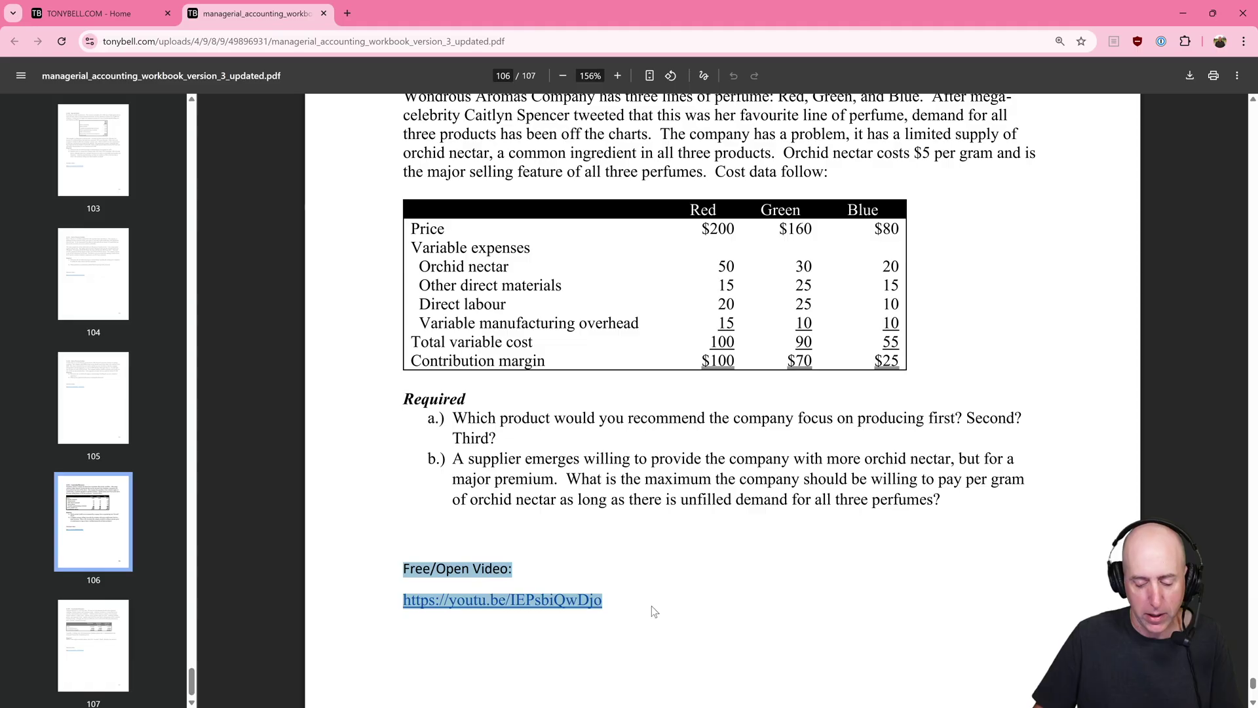
{"action": "left_click", "coordinate": [691, 558]}
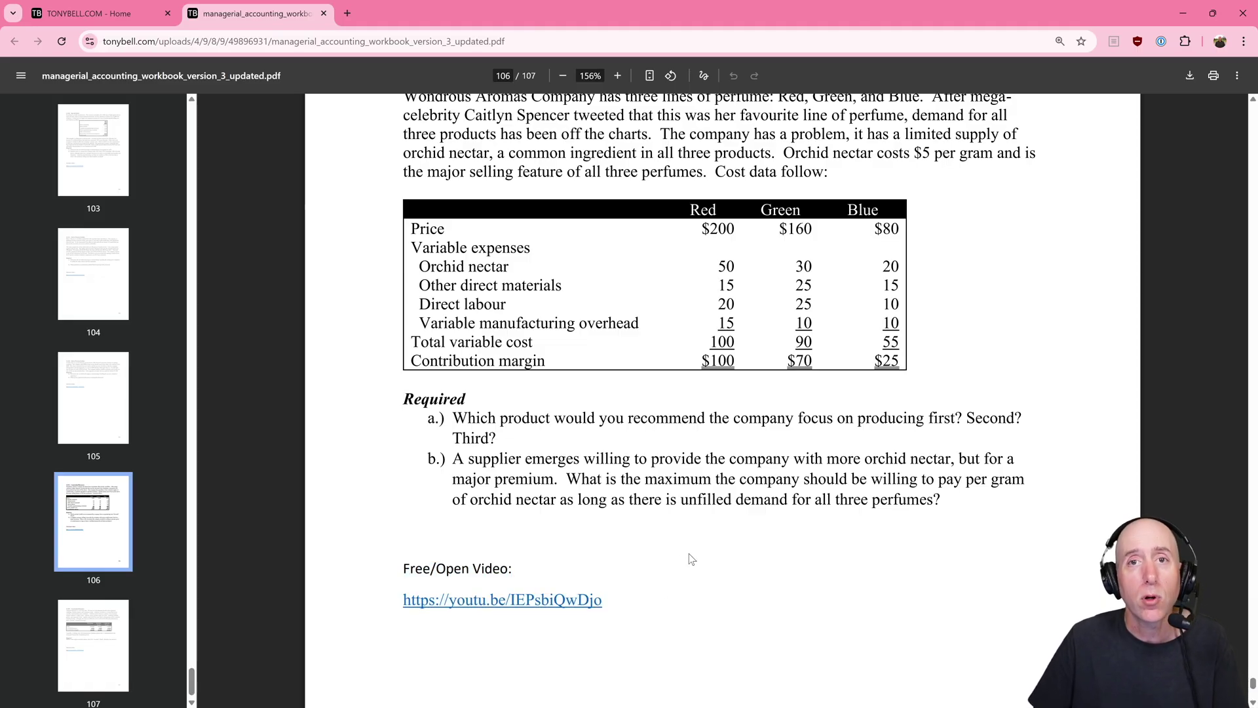
{"action": "scroll", "coordinate": [708, 546], "scroll_direction": "down", "scroll_amount": 3}
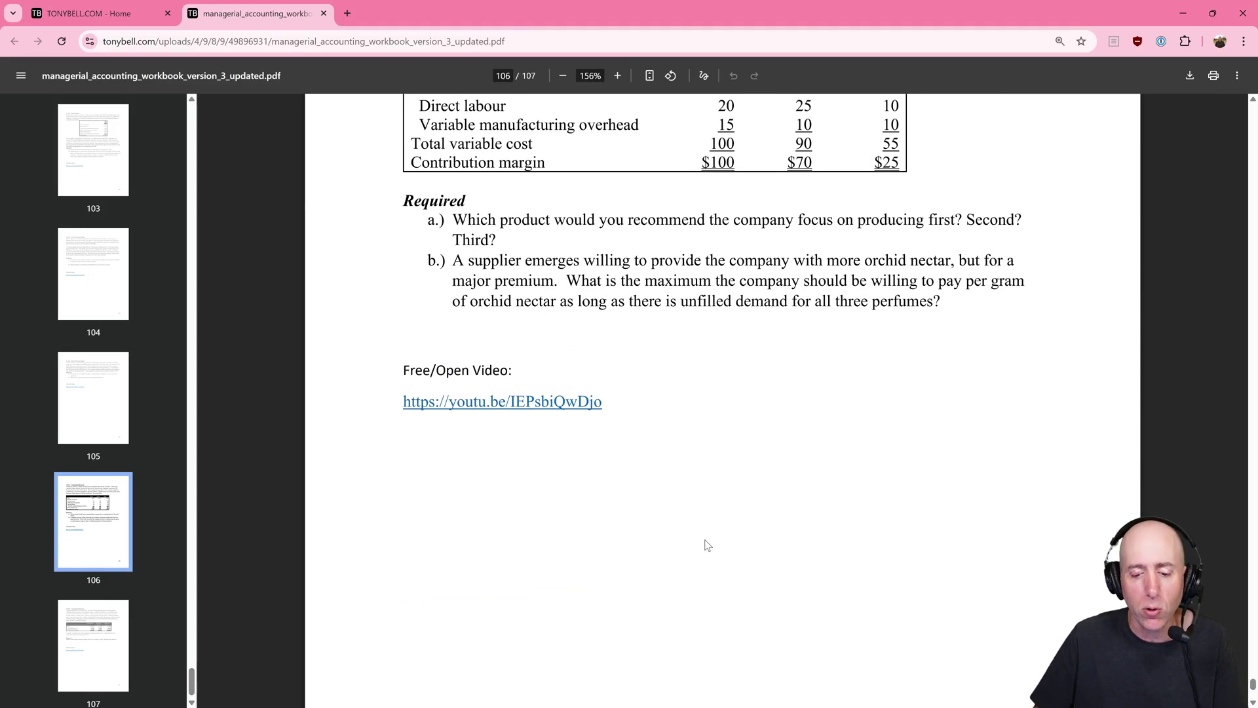
{"action": "scroll", "coordinate": [707, 545], "scroll_direction": "down", "scroll_amount": 10}
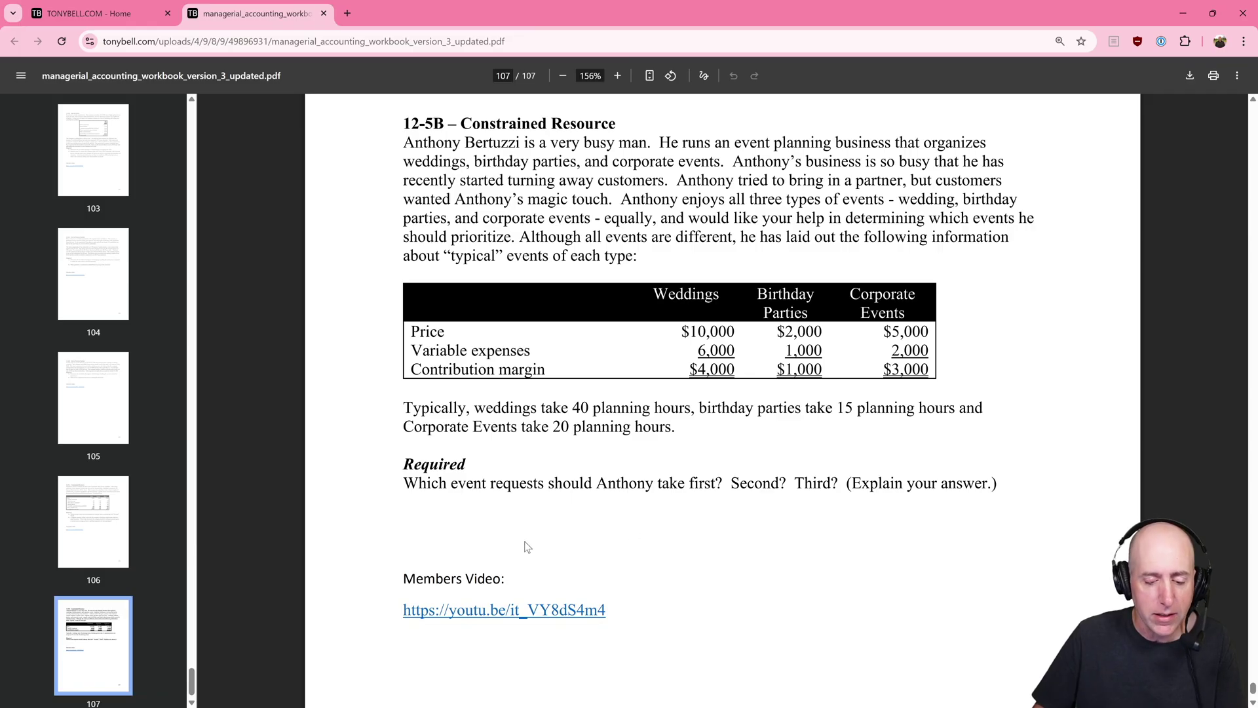
{"action": "left_click_drag", "start_coordinate": [395, 572], "coordinate": [508, 577]}
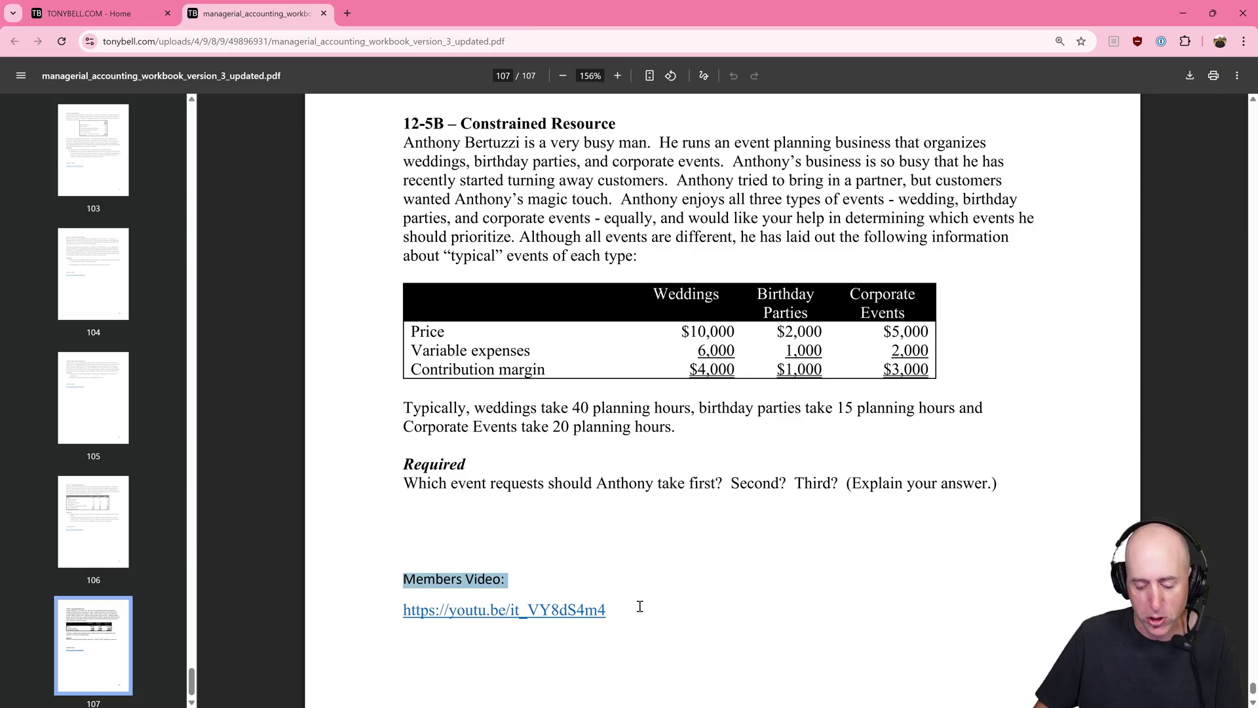
{"action": "left_click_drag", "start_coordinate": [640, 606], "coordinate": [613, 618]}
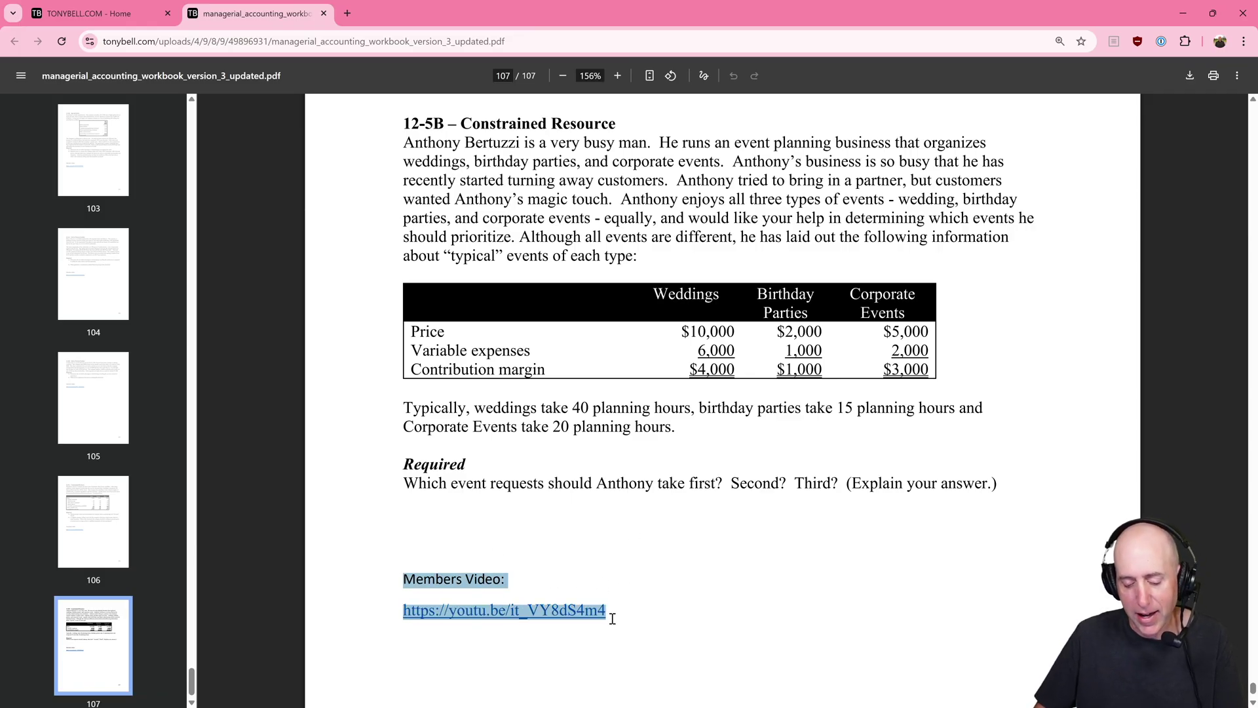
{"action": "left_click", "coordinate": [656, 575]}
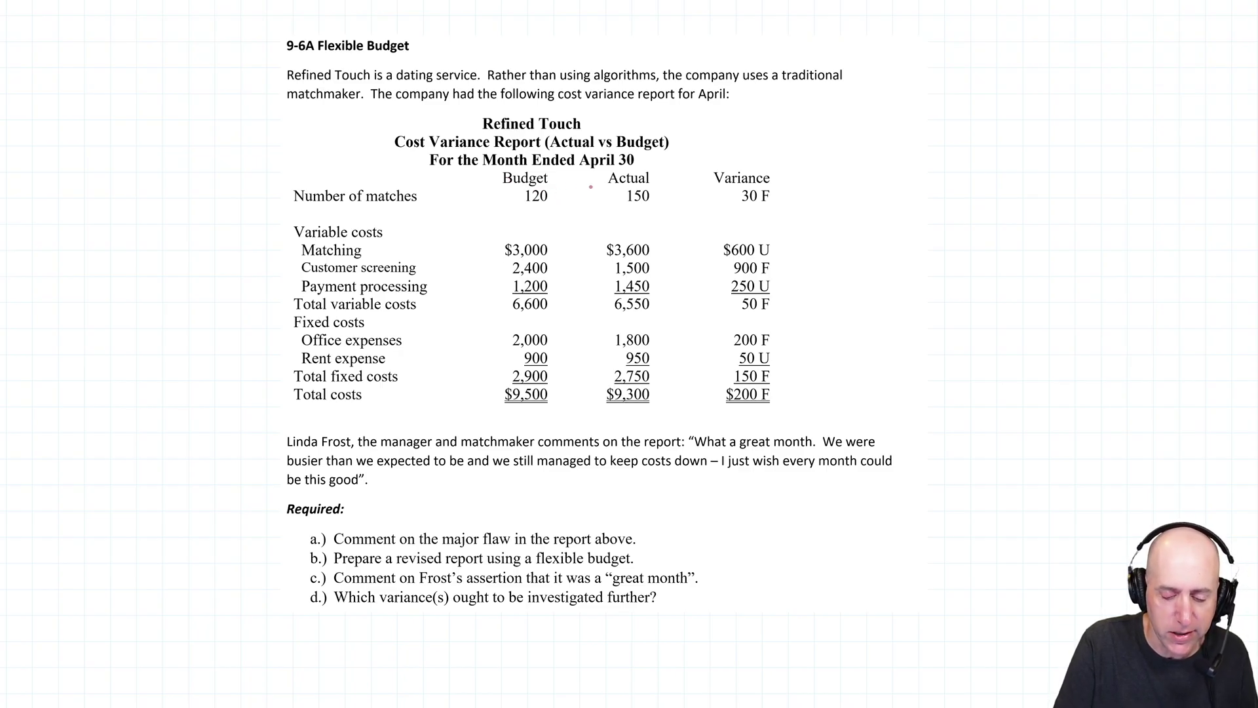
- Draw and erase a red arrow from 120, then write 150 between the Budget and Actual figures
{"action": "left_click_drag", "start_coordinate": [570, 193], "coordinate": [616, 192]}
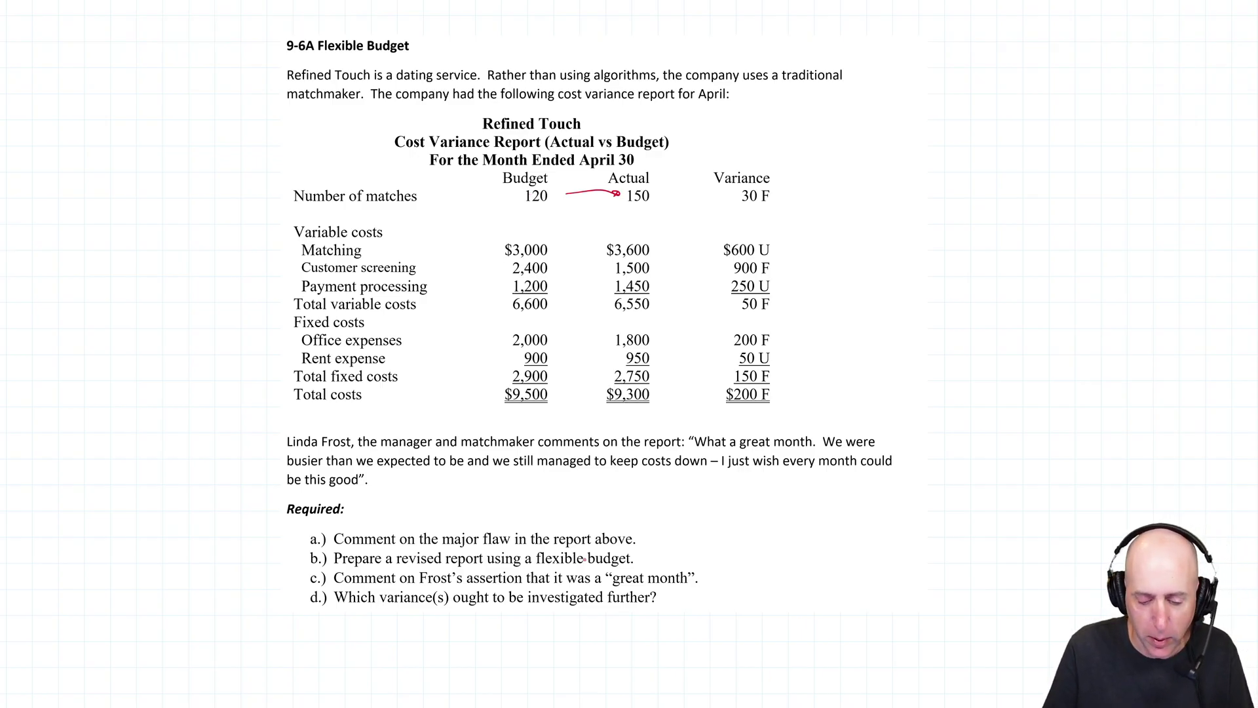
{"action": "left_click", "coordinate": [616, 197]}
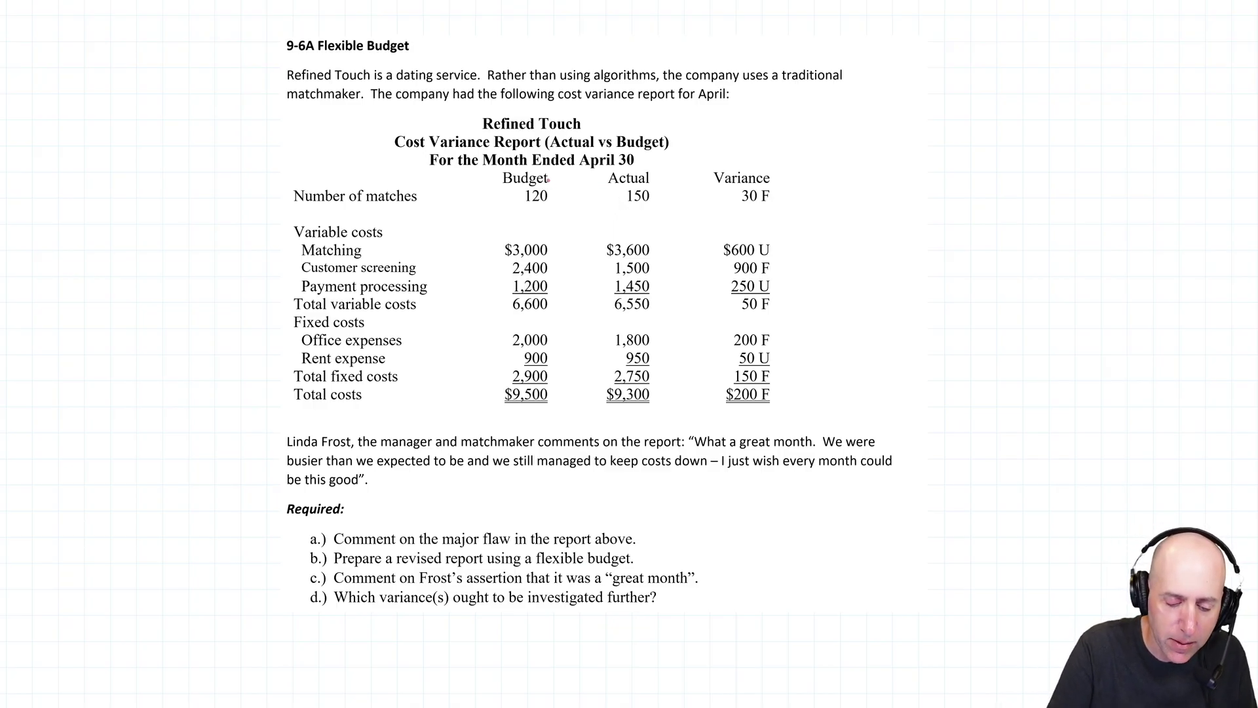
{"action": "left_click_drag", "start_coordinate": [567, 191], "coordinate": [568, 200]}
{"action": "mouse_move", "coordinate": [576, 190]}
{"action": "left_mouse_down"}
{"action": "mouse_move", "coordinate": [560, 182]}
{"action": "mouse_move", "coordinate": [610, 169]}
{"action": "mouse_move", "coordinate": [578, 187]}
{"action": "left_mouse_up"}
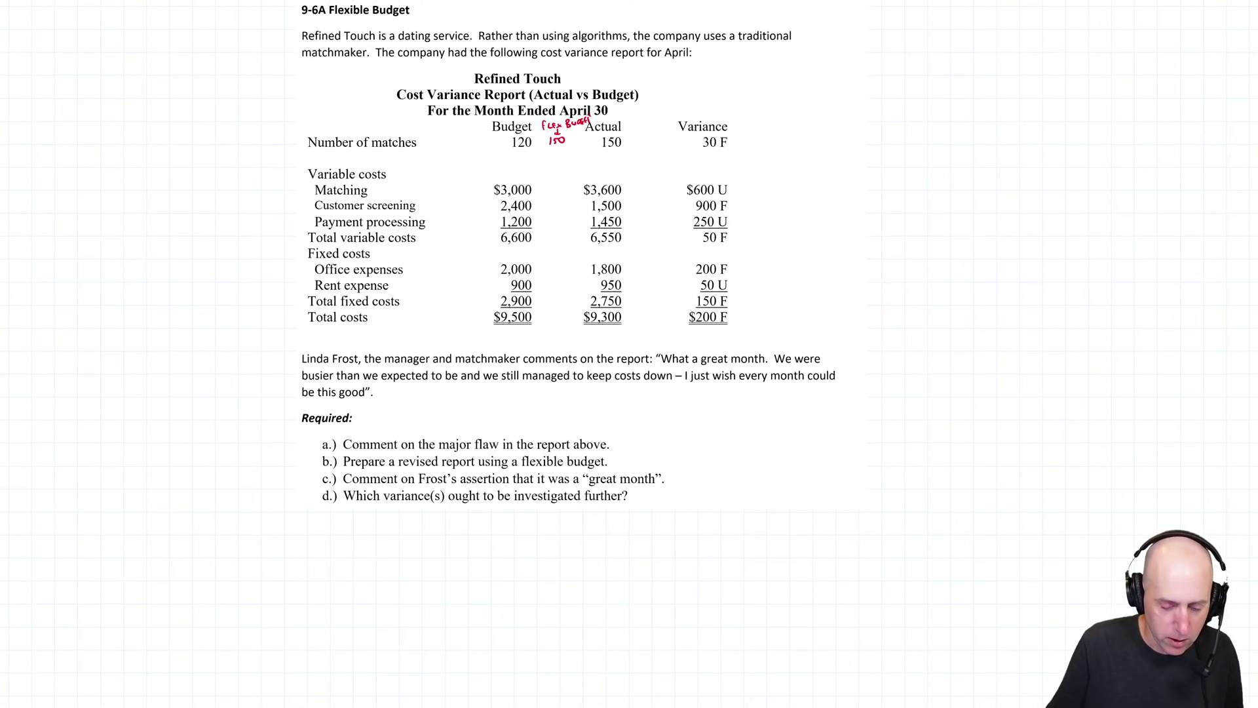
- Scroll below the Required questions to the space for the report heading
{"action": "scroll", "coordinate": [517, 262], "scroll_direction": "down", "scroll_amount": 2}
{"action": "scroll", "coordinate": [568, 216], "scroll_direction": "up", "scroll_amount": 1}
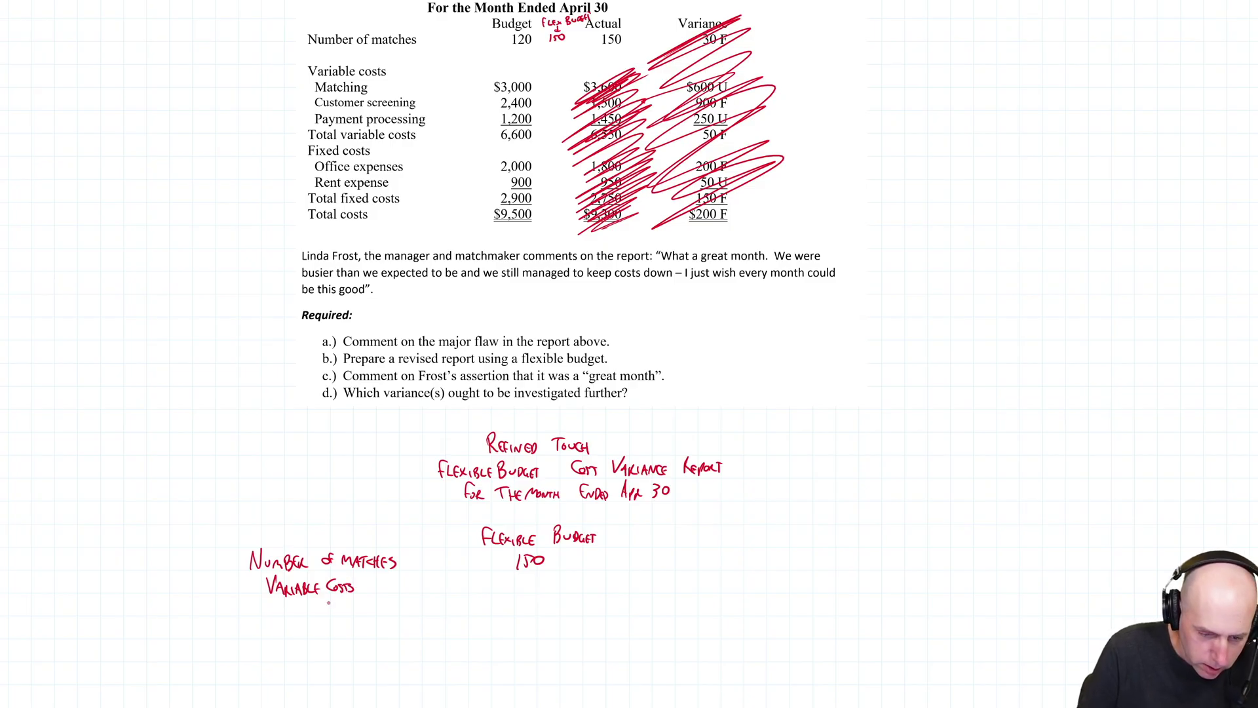
- Write the Matching row label under Variable Costs
{"action": "left_click_drag", "start_coordinate": [283, 605], "coordinate": [344, 618]}
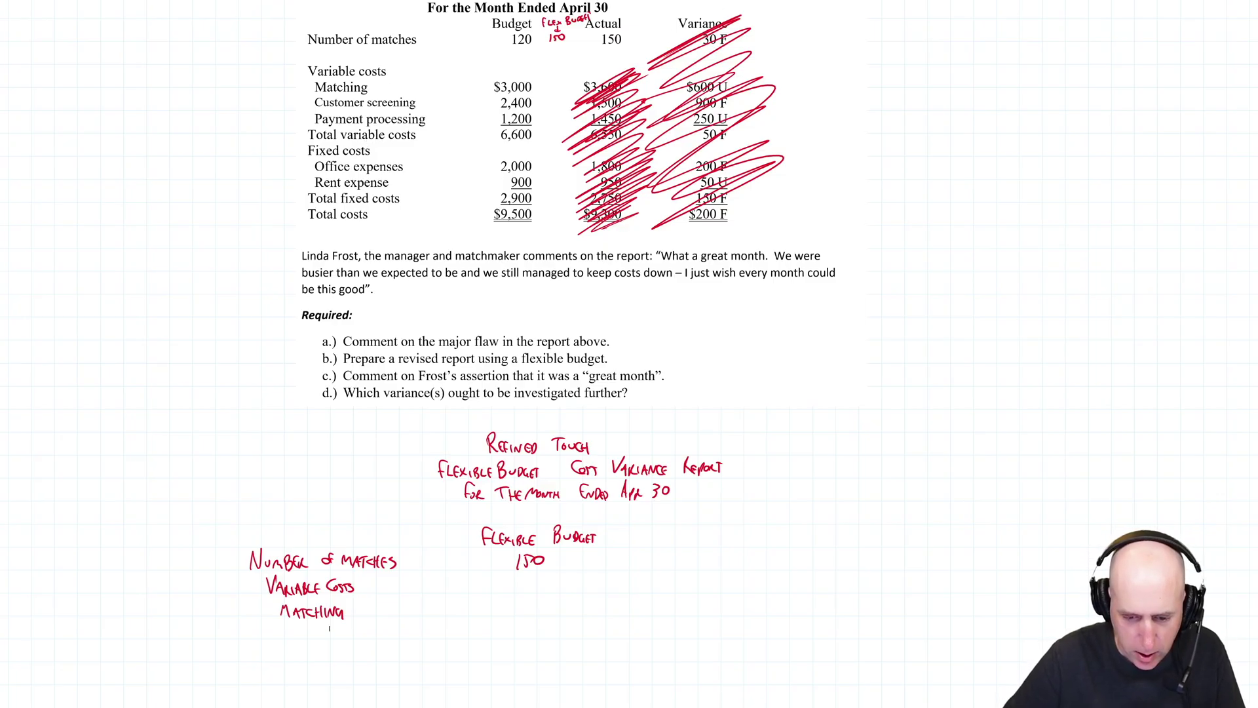
- In Calculator, divide 3000 by 120 to get the $25 matching cost per match
{"action": "key", "text": "XF86Calculator"}
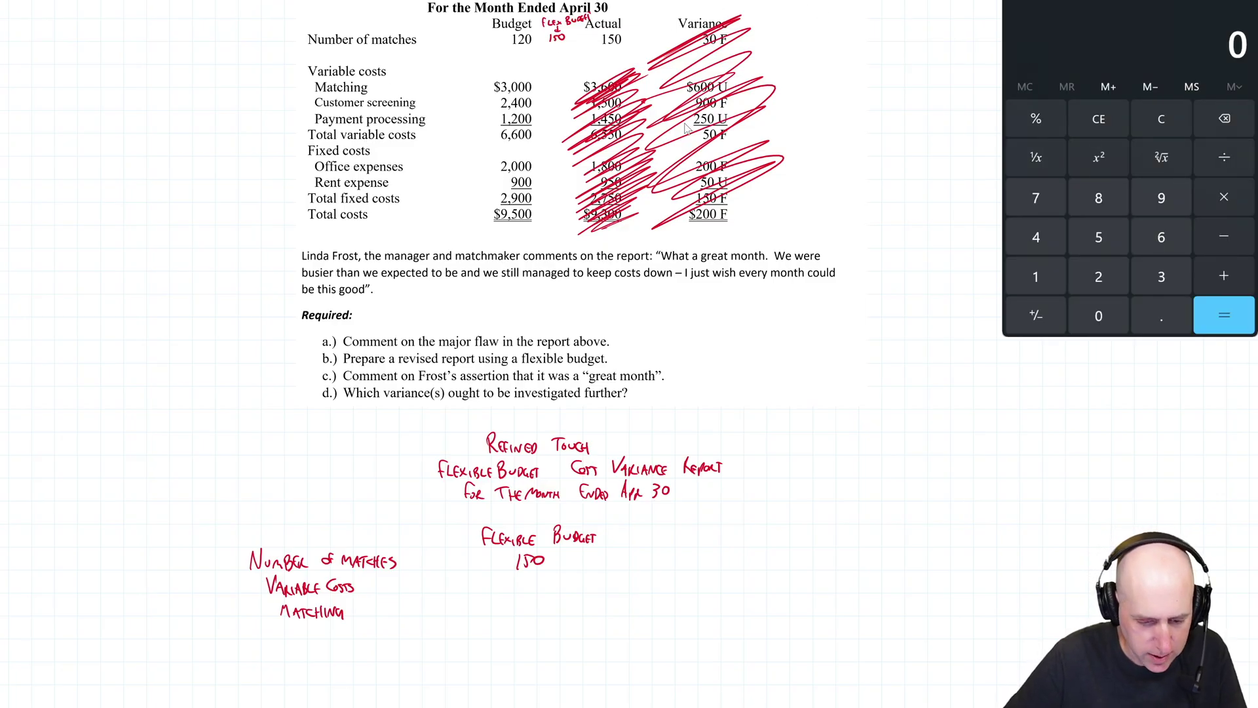
{"action": "left_click", "coordinate": [1156, 274]}
{"action": "left_click", "coordinate": [1098, 316]}
{"action": "left_click", "coordinate": [1098, 316]}
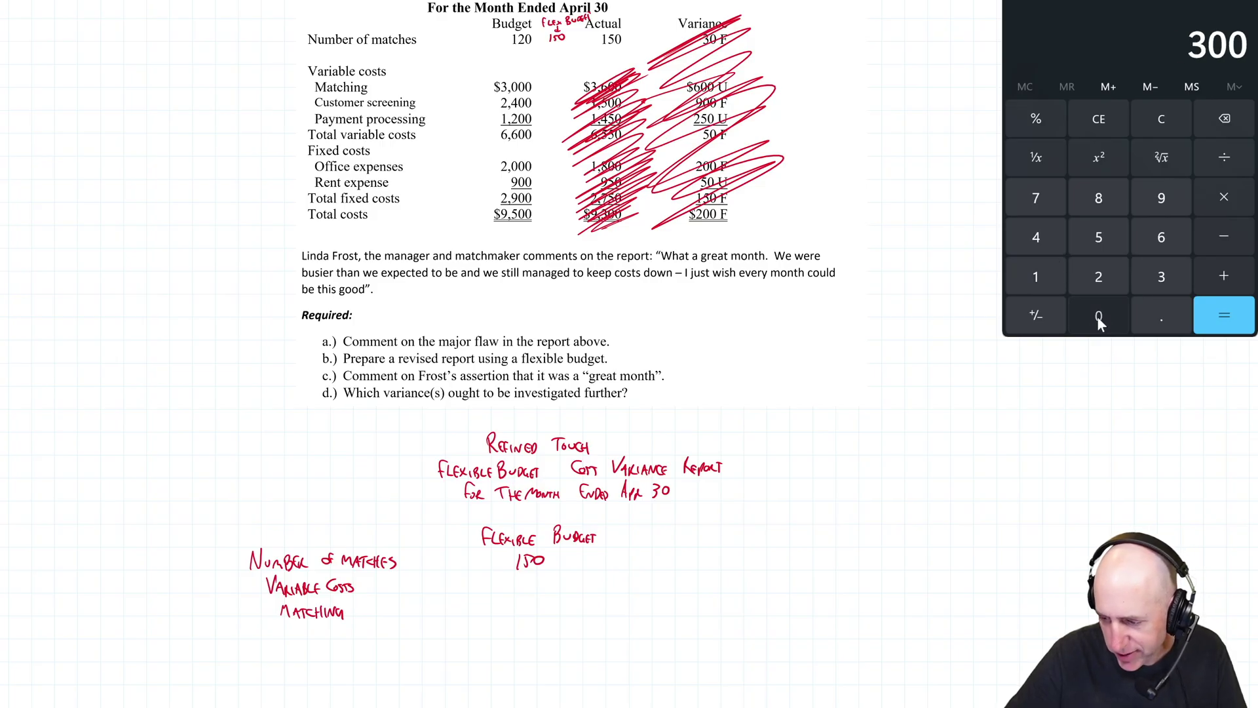
{"action": "left_click", "coordinate": [1098, 316]}
{"action": "left_click", "coordinate": [1217, 161]}
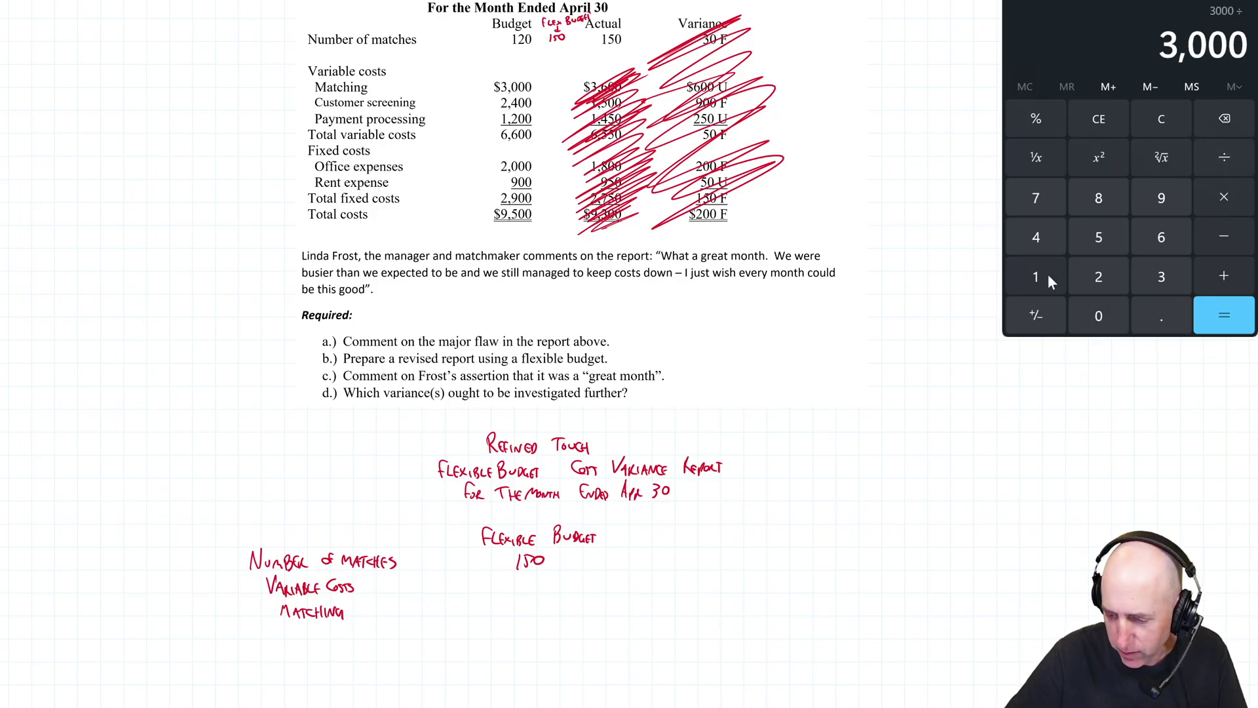
{"action": "left_click", "coordinate": [1048, 274]}
{"action": "left_click", "coordinate": [1104, 280]}
{"action": "left_click", "coordinate": [1098, 316]}
{"action": "left_click", "coordinate": [1223, 315]}
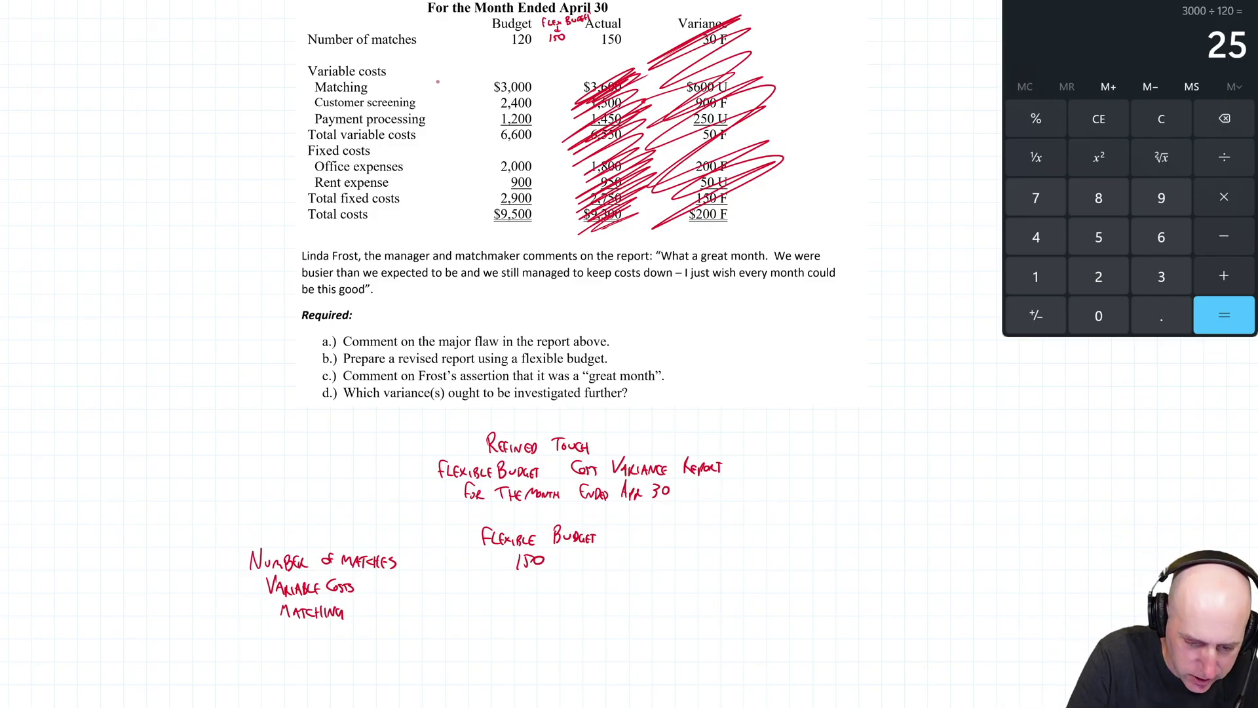
- Note $25/match beside Matching, compute 150×25, and write 3750 in the flexible budget
{"action": "left_click_drag", "start_coordinate": [438, 82], "coordinate": [486, 82]}
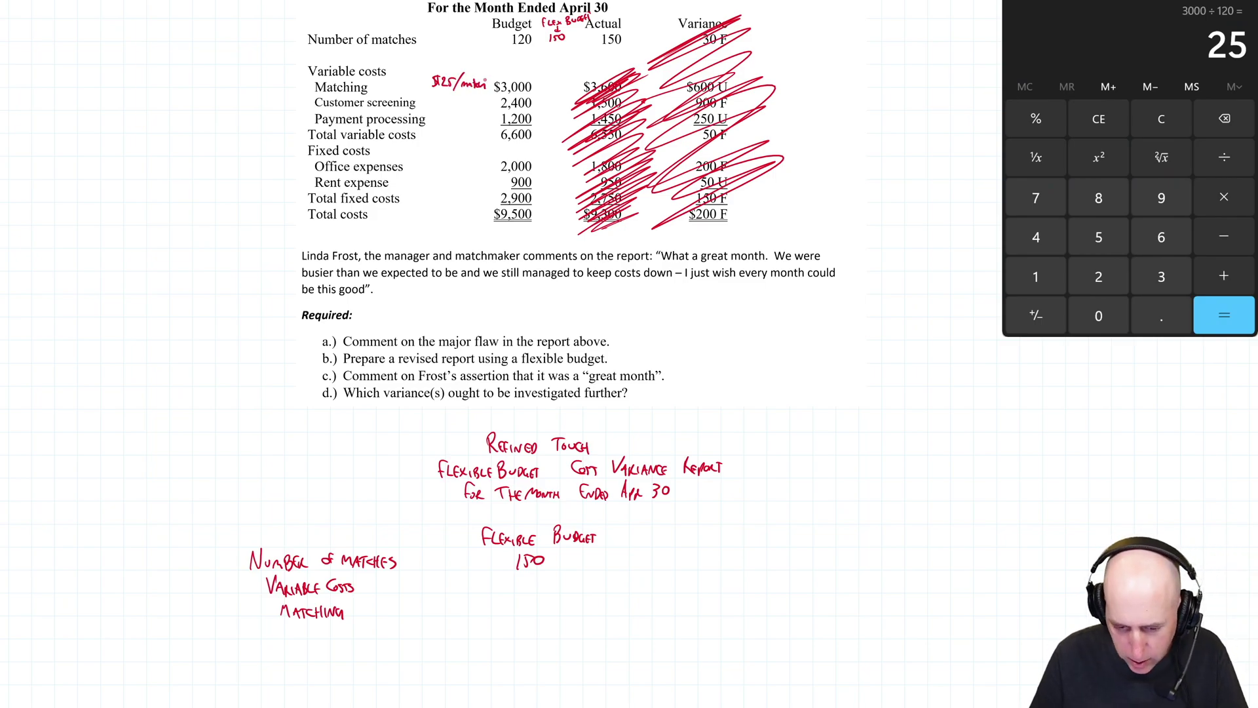
{"action": "type", "text": "150"}
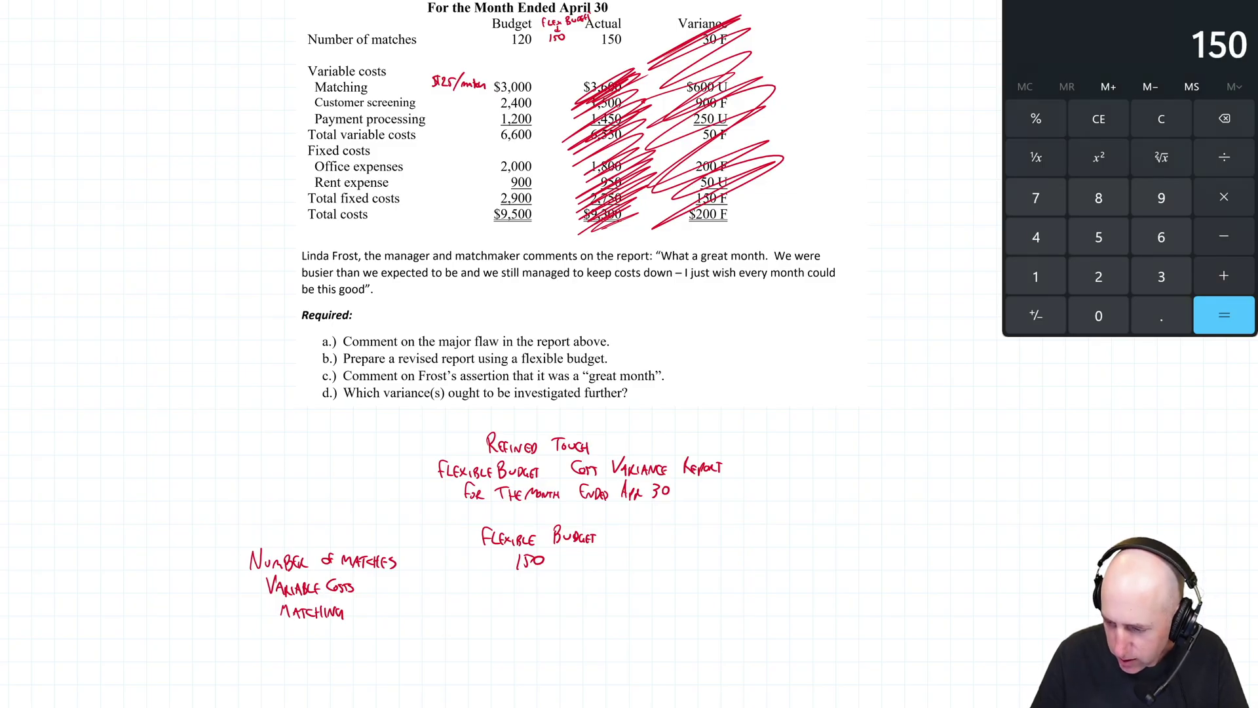
{"action": "type", "text": "*25"}
{"action": "key", "text": "Return"}
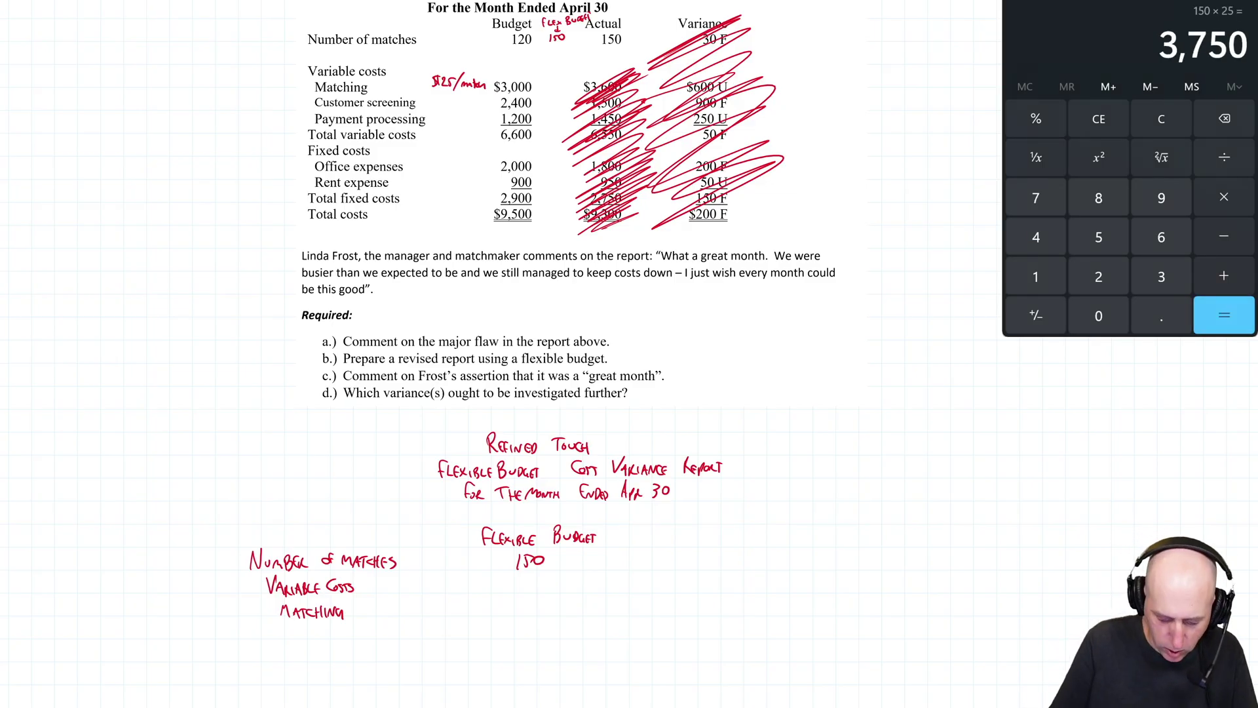
{"action": "mouse_move", "coordinate": [505, 598]}
{"action": "left_mouse_down"}
{"action": "mouse_move", "coordinate": [506, 613]}
{"action": "mouse_move", "coordinate": [527, 608]}
{"action": "left_mouse_up"}
{"action": "left_click_drag", "start_coordinate": [536, 602], "coordinate": [535, 602]}
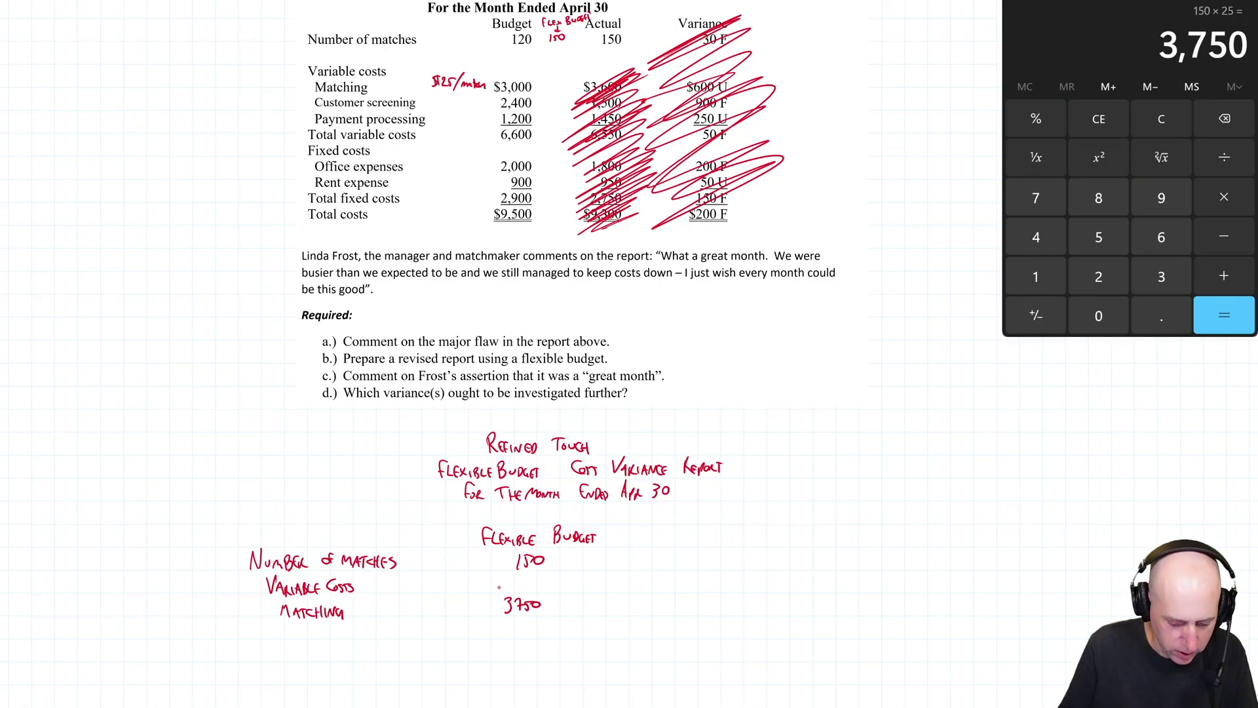
- Add the Customer Screening row at $20/match and 3000, and note Payment Processing's per-match rate
{"action": "mouse_move", "coordinate": [289, 623]}
{"action": "left_mouse_down"}
{"action": "mouse_move", "coordinate": [285, 636]}
{"action": "mouse_move", "coordinate": [339, 638]}
{"action": "left_mouse_up"}
{"action": "left_click_drag", "start_coordinate": [347, 631], "coordinate": [372, 639]}
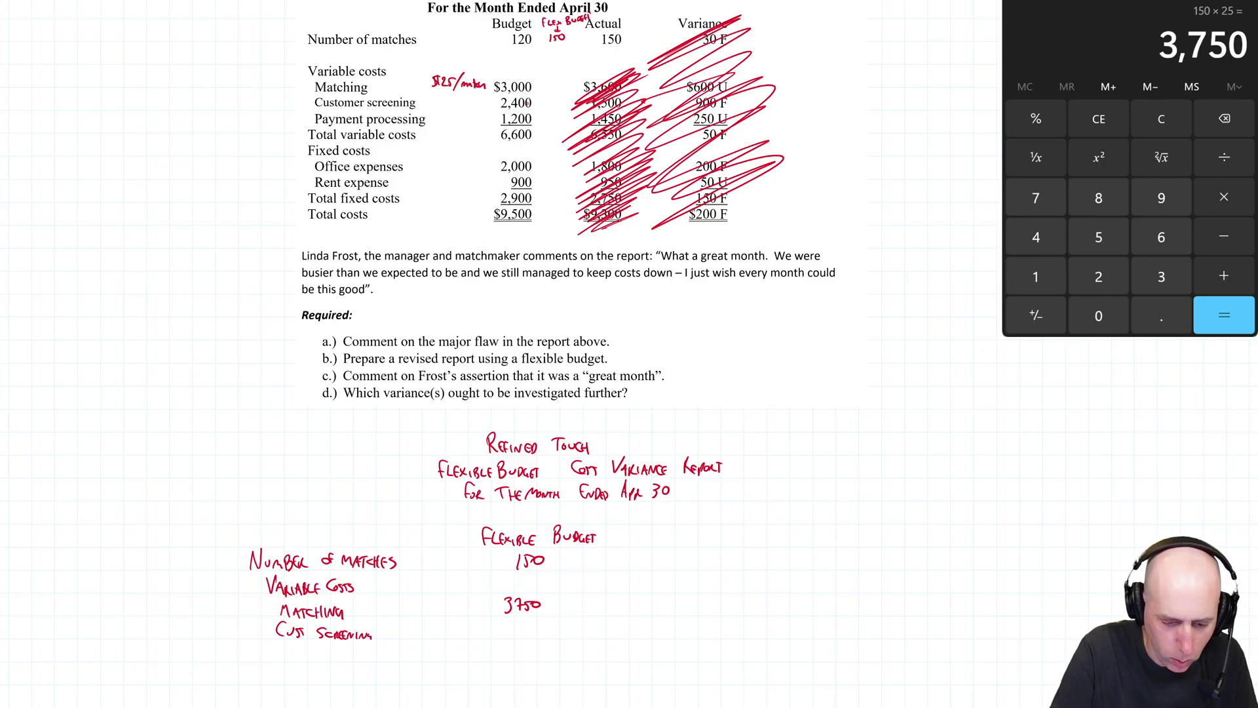
{"action": "left_click_drag", "start_coordinate": [448, 96], "coordinate": [457, 105]}
{"action": "left_click_drag", "start_coordinate": [459, 99], "coordinate": [470, 95]}
{"action": "left_click_drag", "start_coordinate": [469, 104], "coordinate": [485, 98]}
{"action": "left_click_drag", "start_coordinate": [485, 99], "coordinate": [488, 99]}
{"action": "left_click_drag", "start_coordinate": [493, 99], "coordinate": [488, 105]}
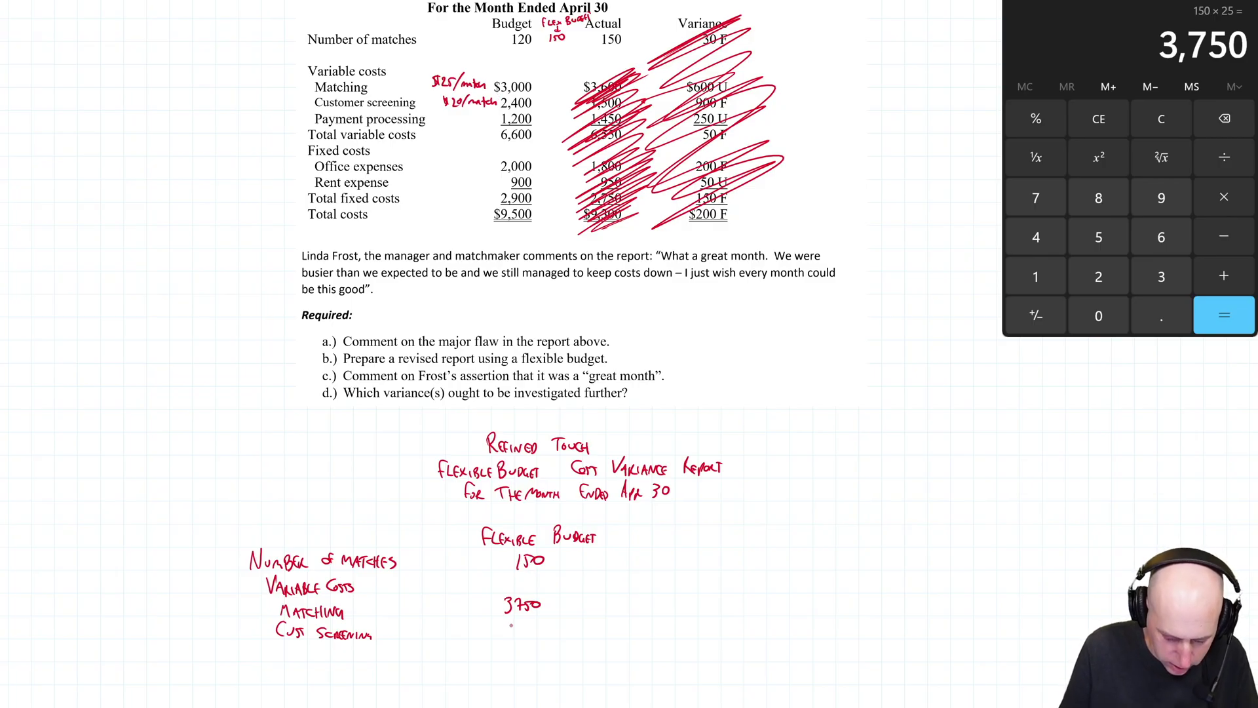
{"action": "left_click_drag", "start_coordinate": [506, 625], "coordinate": [506, 638]}
{"action": "left_click_drag", "start_coordinate": [519, 626], "coordinate": [528, 628]}
{"action": "left_click_drag", "start_coordinate": [541, 626], "coordinate": [540, 628]}
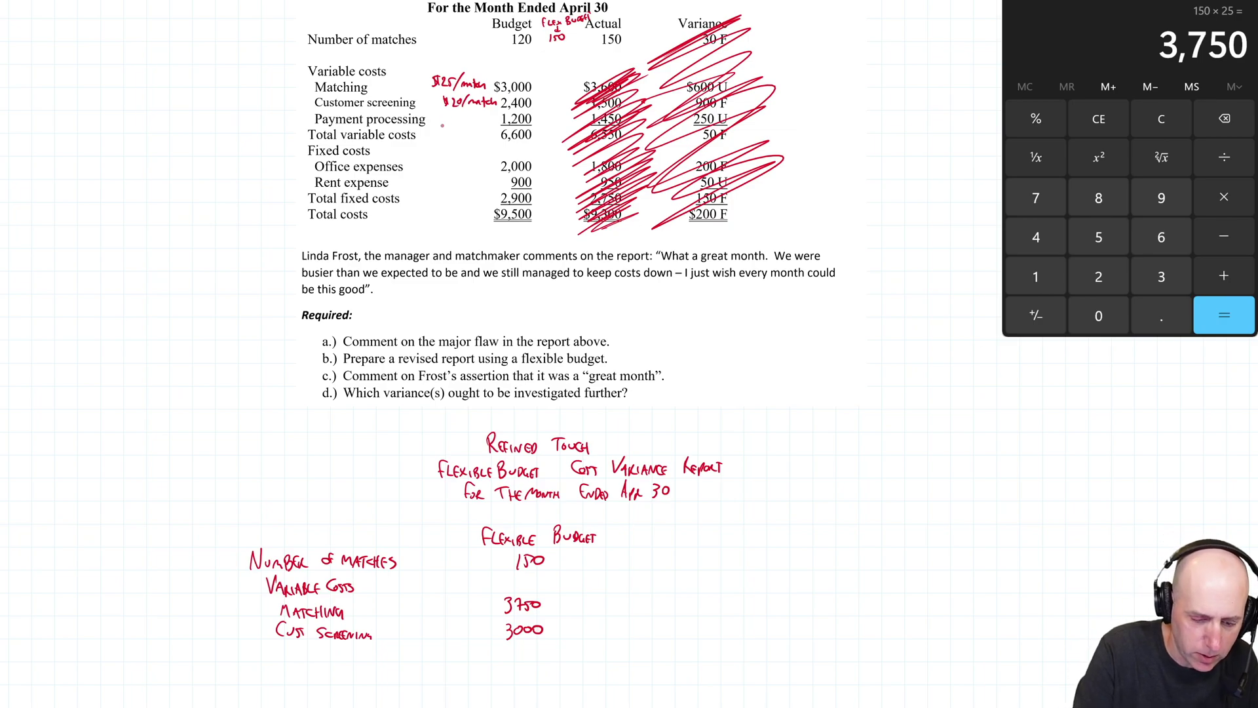
{"action": "left_click_drag", "start_coordinate": [451, 110], "coordinate": [457, 121]}
{"action": "left_click_drag", "start_coordinate": [463, 112], "coordinate": [500, 115]}
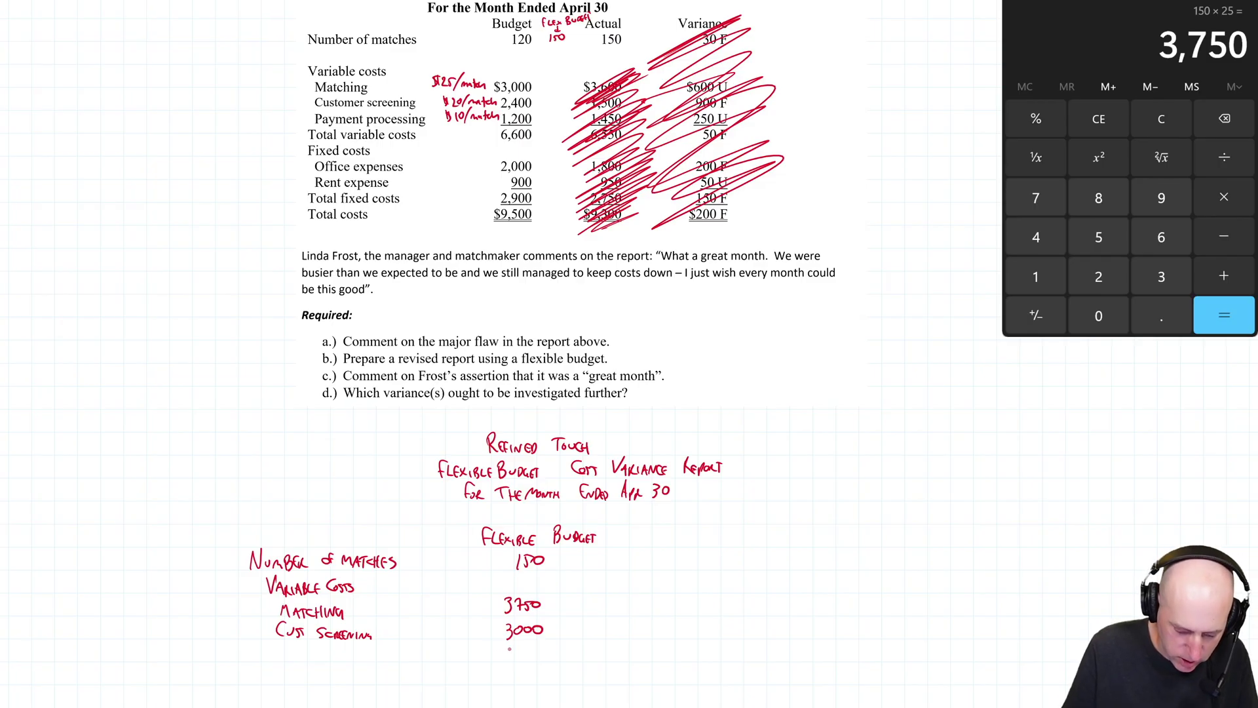
- Write 1500 under 3000 and label the Payment Processing row
{"action": "mouse_move", "coordinate": [510, 646]}
{"action": "left_mouse_down"}
{"action": "mouse_move", "coordinate": [509, 657]}
{"action": "mouse_move", "coordinate": [530, 649]}
{"action": "left_mouse_up"}
{"action": "left_click_drag", "start_coordinate": [540, 648], "coordinate": [538, 649]}
{"action": "left_click_drag", "start_coordinate": [279, 646], "coordinate": [286, 652]}
{"action": "mouse_move", "coordinate": [284, 649]}
{"action": "left_mouse_down"}
{"action": "mouse_move", "coordinate": [301, 658]}
{"action": "mouse_move", "coordinate": [303, 647]}
{"action": "left_mouse_up"}
{"action": "mouse_move", "coordinate": [319, 644]}
{"action": "left_mouse_down"}
{"action": "mouse_move", "coordinate": [322, 660]}
{"action": "mouse_move", "coordinate": [325, 644]}
{"action": "left_mouse_up"}
{"action": "mouse_move", "coordinate": [327, 657]}
{"action": "left_mouse_down"}
{"action": "mouse_move", "coordinate": [362, 647]}
{"action": "mouse_move", "coordinate": [371, 658]}
{"action": "left_mouse_up"}
- Underline 1500, sum 3750+3000+1500 in Calculator, and write the 8250 total
{"action": "scroll", "coordinate": [542, 331], "scroll_direction": "down", "scroll_amount": 3}
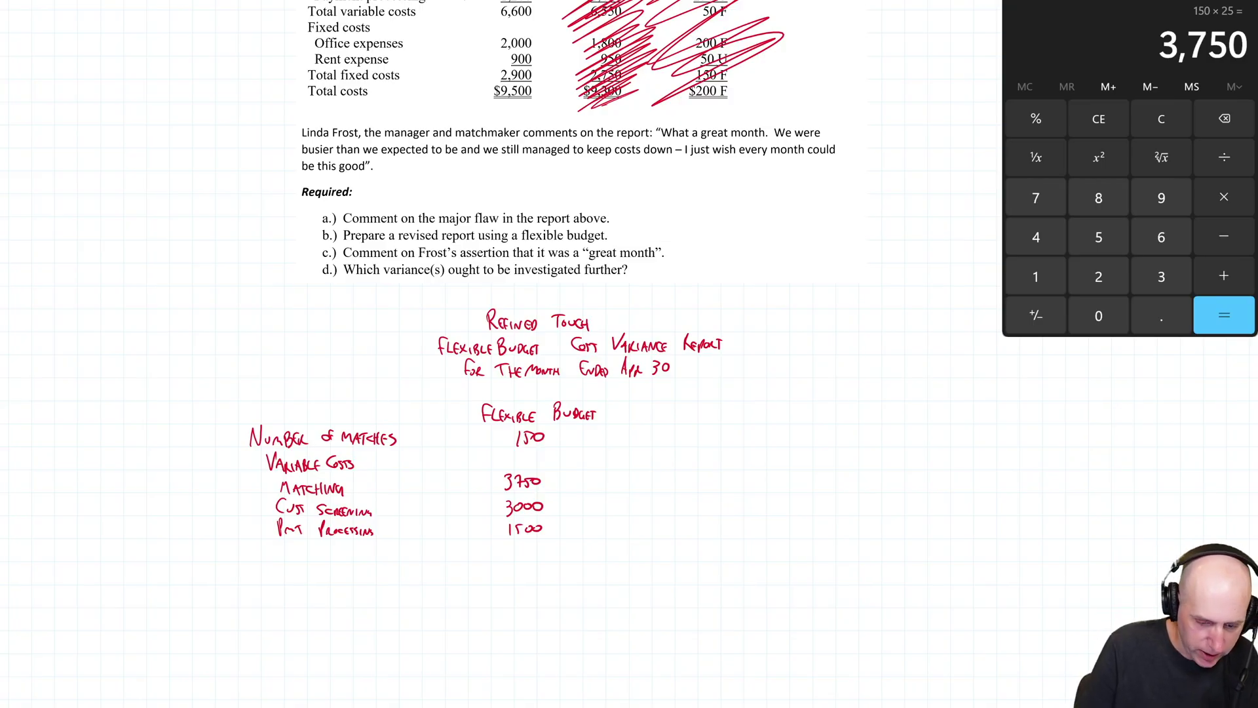
{"action": "left_click_drag", "start_coordinate": [496, 540], "coordinate": [565, 536]}
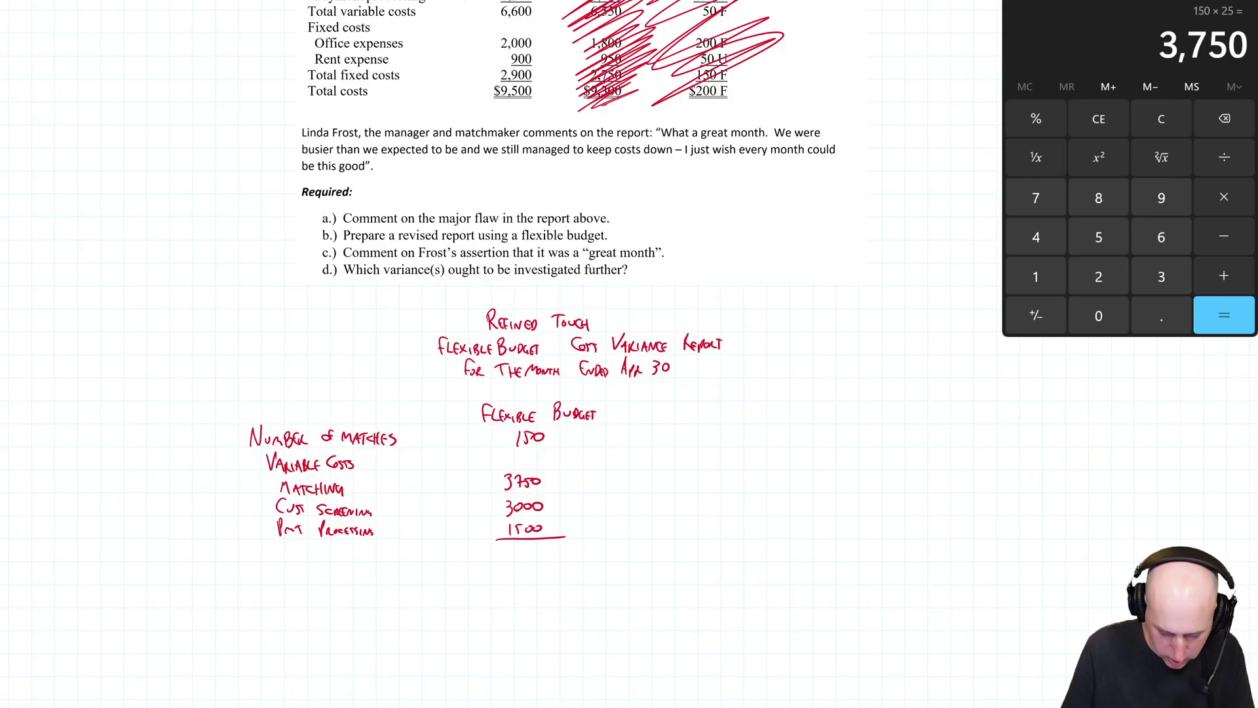
{"action": "type", "text": "3750"}
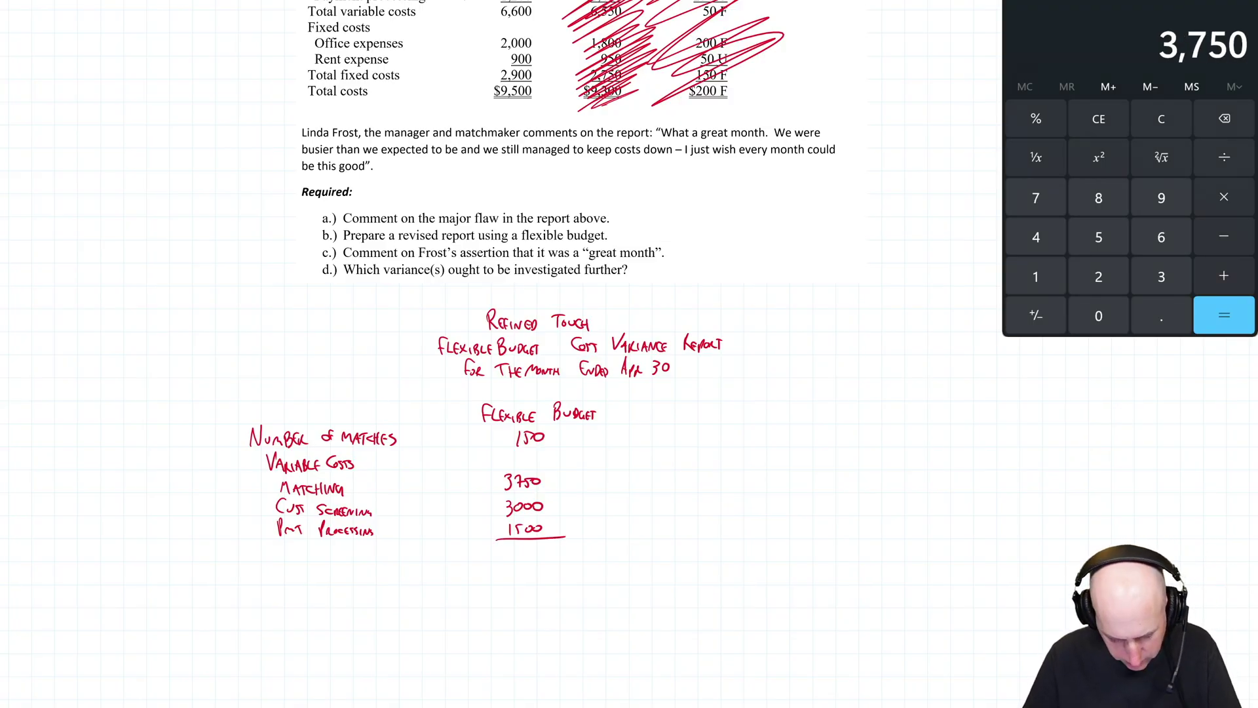
{"action": "type", "text": "+3000+"}
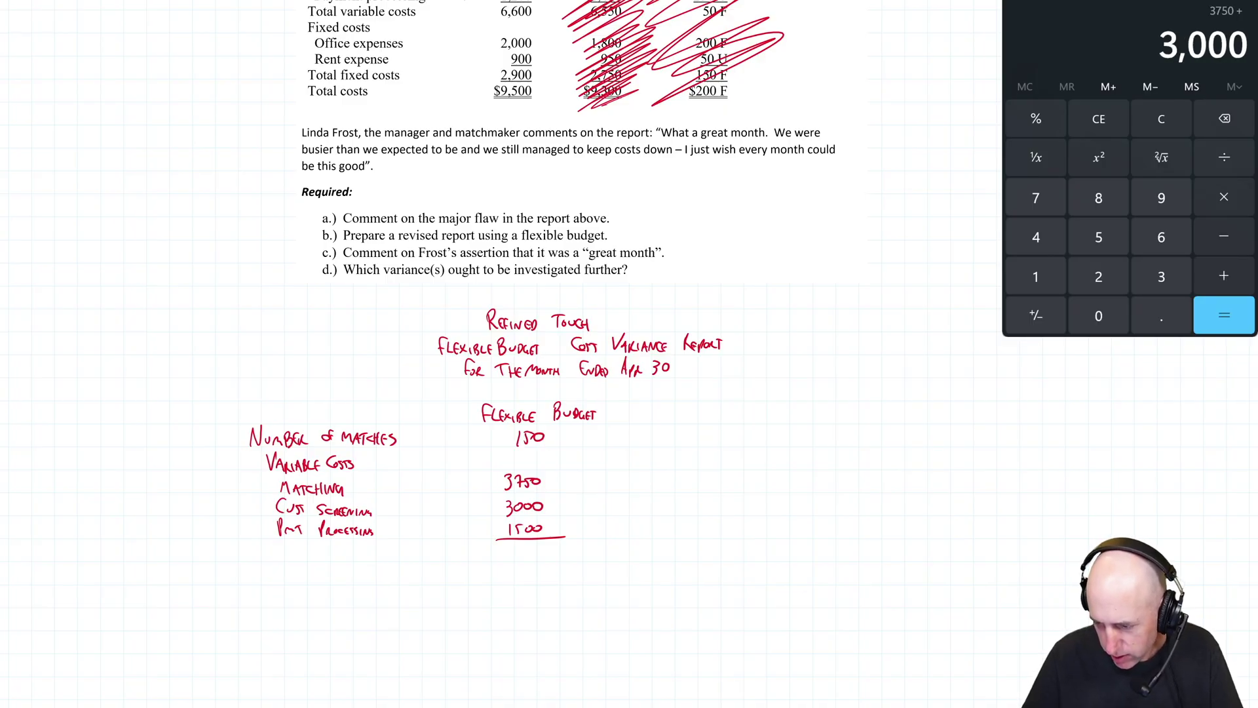
{"action": "type", "text": "1500"}
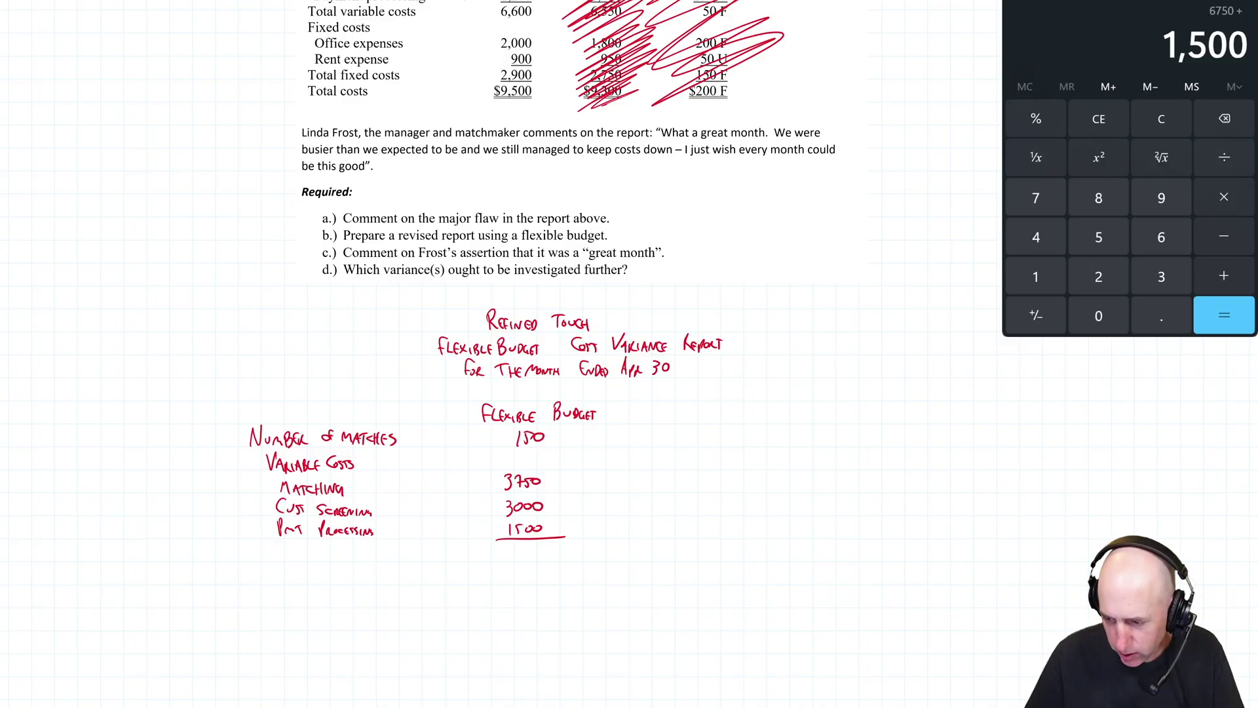
{"action": "key", "text": "Return"}
{"action": "left_click_drag", "start_coordinate": [518, 544], "coordinate": [513, 560]}
{"action": "left_click_drag", "start_coordinate": [516, 544], "coordinate": [527, 556]}
{"action": "left_click_drag", "start_coordinate": [536, 549], "coordinate": [538, 553]}
{"action": "left_click_drag", "start_coordinate": [258, 541], "coordinate": [268, 540]}
- Label the 8250 row as Total Variable Costs
{"action": "mouse_move", "coordinate": [263, 541]}
{"action": "left_mouse_down"}
{"action": "mouse_move", "coordinate": [264, 559]}
{"action": "mouse_move", "coordinate": [272, 547]}
{"action": "left_mouse_up"}
{"action": "left_click_drag", "start_coordinate": [275, 542], "coordinate": [285, 541]}
{"action": "mouse_move", "coordinate": [281, 543]}
{"action": "left_mouse_down"}
{"action": "mouse_move", "coordinate": [281, 557]}
{"action": "mouse_move", "coordinate": [332, 548]}
{"action": "mouse_move", "coordinate": [339, 561]}
{"action": "left_mouse_up"}
{"action": "left_click_drag", "start_coordinate": [339, 561], "coordinate": [344, 552]}
{"action": "left_click_drag", "start_coordinate": [347, 552], "coordinate": [403, 561]}
{"action": "mouse_move", "coordinate": [401, 549]}
{"action": "left_mouse_down"}
{"action": "mouse_move", "coordinate": [414, 549]}
{"action": "mouse_move", "coordinate": [410, 561]}
{"action": "left_mouse_up"}
{"action": "left_click_drag", "start_coordinate": [417, 551], "coordinate": [412, 562]}
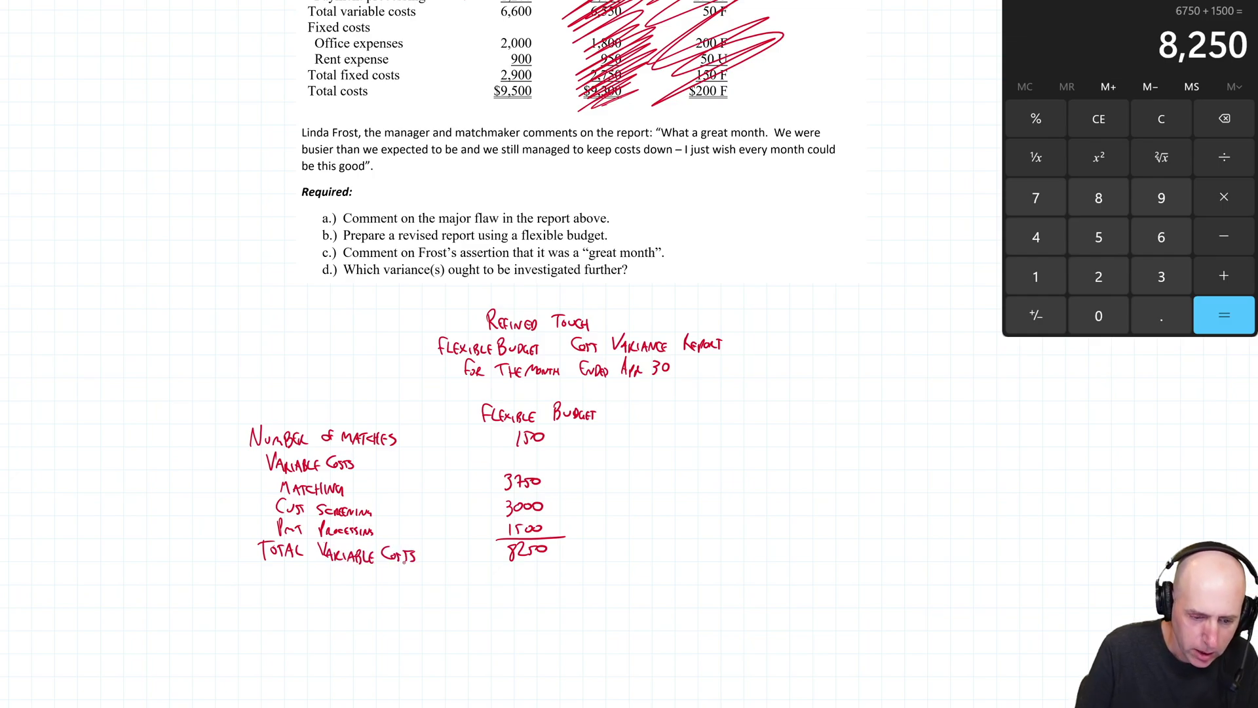
- Write the Fixed Costs heading below the variable cost total
{"action": "mouse_move", "coordinate": [293, 567]}
{"action": "left_mouse_down"}
{"action": "mouse_move", "coordinate": [288, 582]}
{"action": "mouse_move", "coordinate": [300, 583]}
{"action": "left_mouse_up"}
{"action": "left_click_drag", "start_coordinate": [304, 571], "coordinate": [304, 583]}
{"action": "left_click_drag", "start_coordinate": [315, 572], "coordinate": [319, 584]}
{"action": "mouse_move", "coordinate": [320, 571]}
{"action": "left_mouse_down"}
{"action": "mouse_move", "coordinate": [323, 584]}
{"action": "mouse_move", "coordinate": [339, 575]}
{"action": "left_mouse_up"}
{"action": "left_click_drag", "start_coordinate": [347, 574], "coordinate": [354, 571]}
{"action": "left_click_drag", "start_coordinate": [349, 572], "coordinate": [350, 585]}
{"action": "mouse_move", "coordinate": [358, 572]}
{"action": "left_mouse_down"}
{"action": "mouse_move", "coordinate": [353, 584]}
{"action": "mouse_move", "coordinate": [279, 588]}
{"action": "mouse_move", "coordinate": [287, 605]}
{"action": "mouse_move", "coordinate": [294, 592]}
{"action": "left_mouse_up"}
- Label the Office Exp and Rent Exp rows under Fixed Costs
{"action": "left_click_drag", "start_coordinate": [294, 595], "coordinate": [293, 605]}
{"action": "mouse_move", "coordinate": [300, 598]}
{"action": "left_mouse_down"}
{"action": "mouse_move", "coordinate": [332, 604]}
{"action": "mouse_move", "coordinate": [339, 592]}
{"action": "left_mouse_up"}
{"action": "left_click_drag", "start_coordinate": [336, 599], "coordinate": [342, 608]}
{"action": "left_click_drag", "start_coordinate": [346, 600], "coordinate": [280, 629]}
{"action": "left_click_drag", "start_coordinate": [281, 613], "coordinate": [293, 627]}
{"action": "left_click_drag", "start_coordinate": [297, 628], "coordinate": [311, 619]}
{"action": "left_click_drag", "start_coordinate": [307, 620], "coordinate": [343, 631]}
{"action": "left_click_drag", "start_coordinate": [343, 621], "coordinate": [336, 631]}
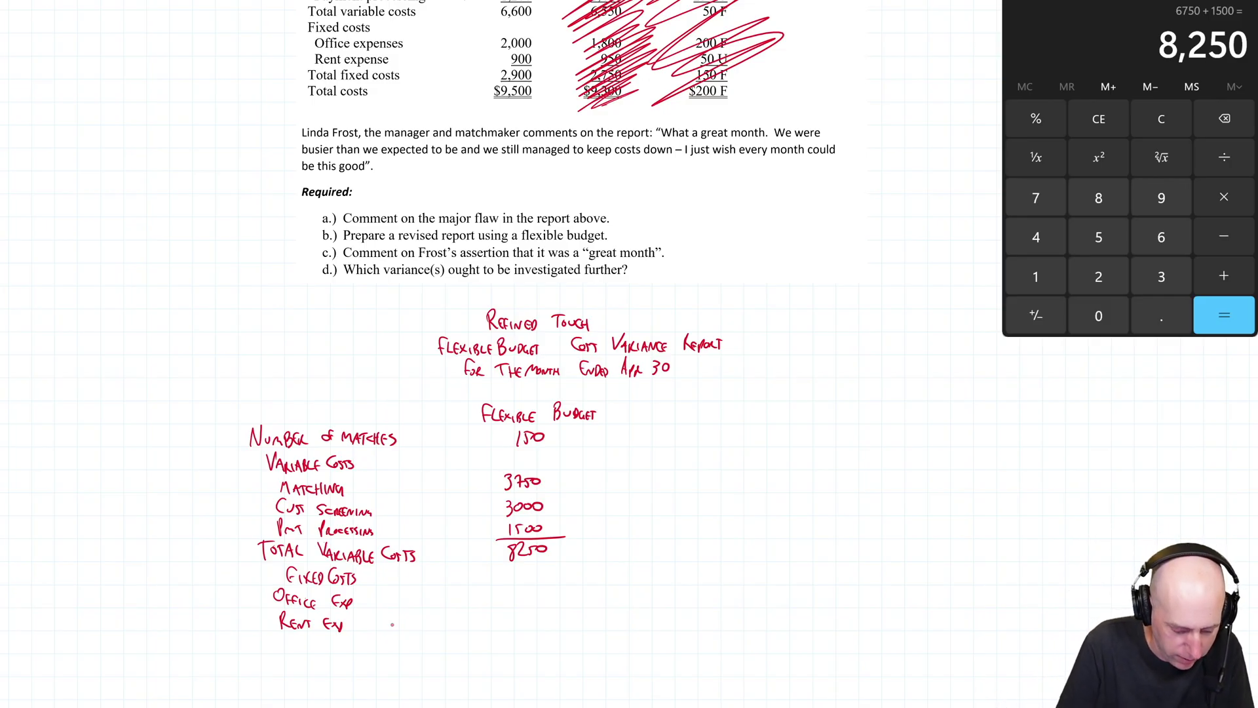
- Write 900 rent, 2000 office, the 2900 fixed total, and label Total Fixed Costs and Total Costs
{"action": "left_click_drag", "start_coordinate": [517, 619], "coordinate": [541, 621]}
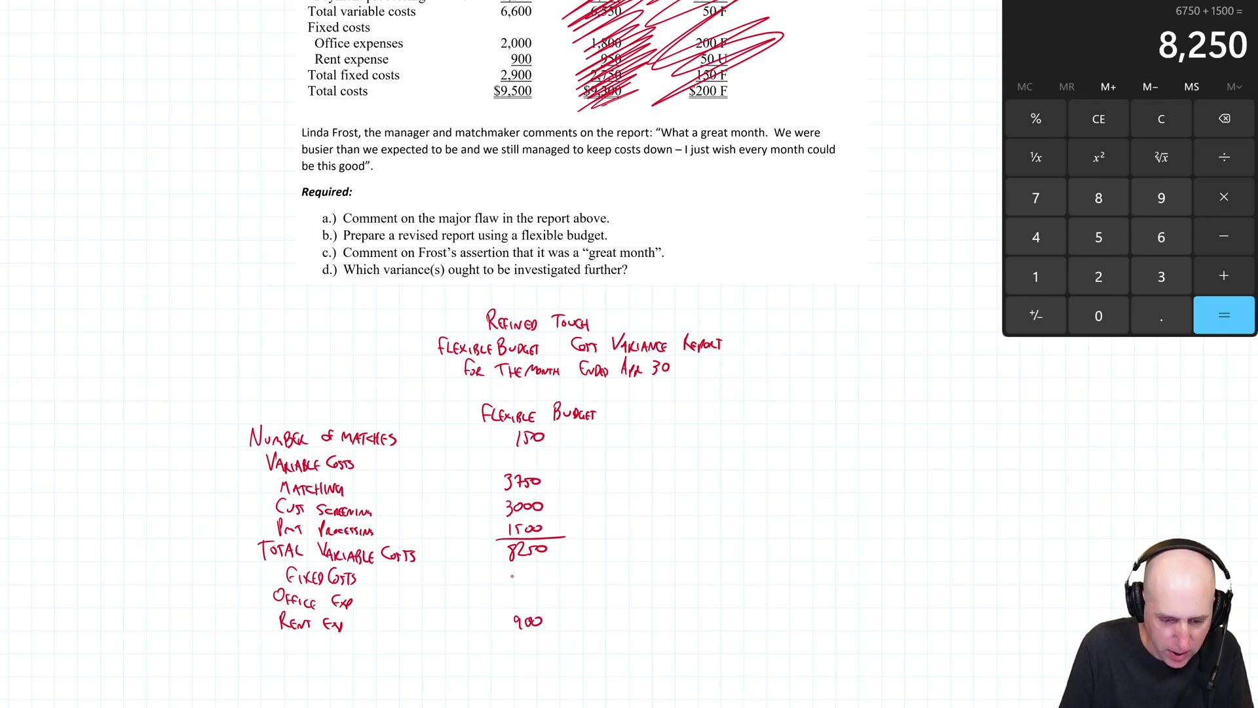
{"action": "left_click_drag", "start_coordinate": [507, 592], "coordinate": [543, 596]}
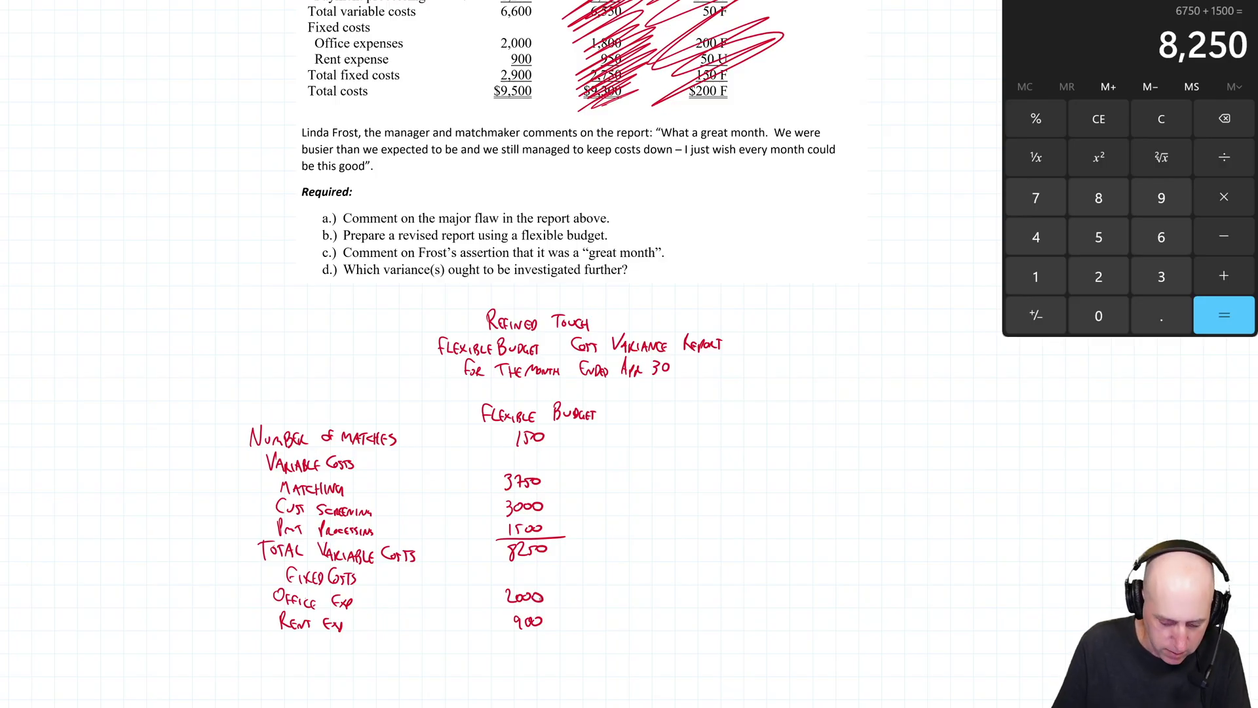
{"action": "mouse_move", "coordinate": [496, 632]}
{"action": "left_mouse_down"}
{"action": "mouse_move", "coordinate": [555, 630]}
{"action": "mouse_move", "coordinate": [514, 648]}
{"action": "mouse_move", "coordinate": [539, 642]}
{"action": "left_mouse_up"}
{"action": "mouse_move", "coordinate": [255, 636]}
{"action": "left_mouse_down"}
{"action": "mouse_move", "coordinate": [262, 648]}
{"action": "mouse_move", "coordinate": [382, 651]}
{"action": "left_mouse_up"}
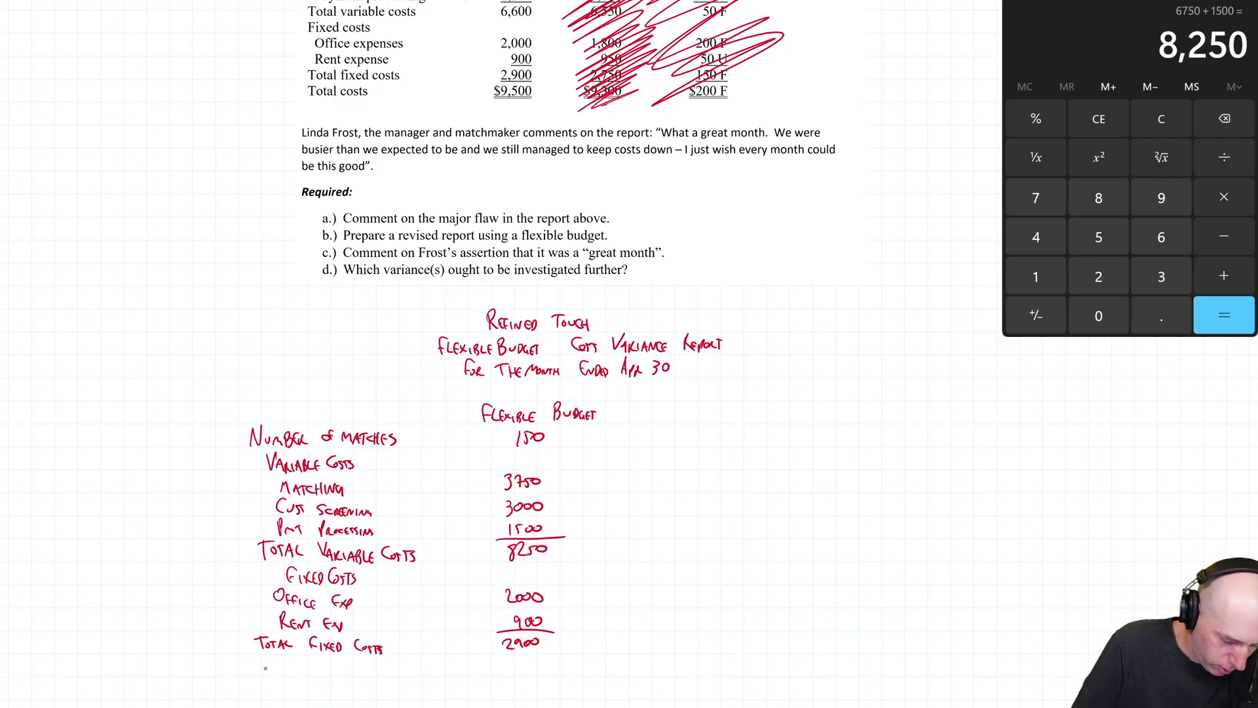
{"action": "mouse_move", "coordinate": [258, 659]}
{"action": "left_mouse_down"}
{"action": "mouse_move", "coordinate": [267, 674]}
{"action": "mouse_move", "coordinate": [330, 673]}
{"action": "left_mouse_up"}
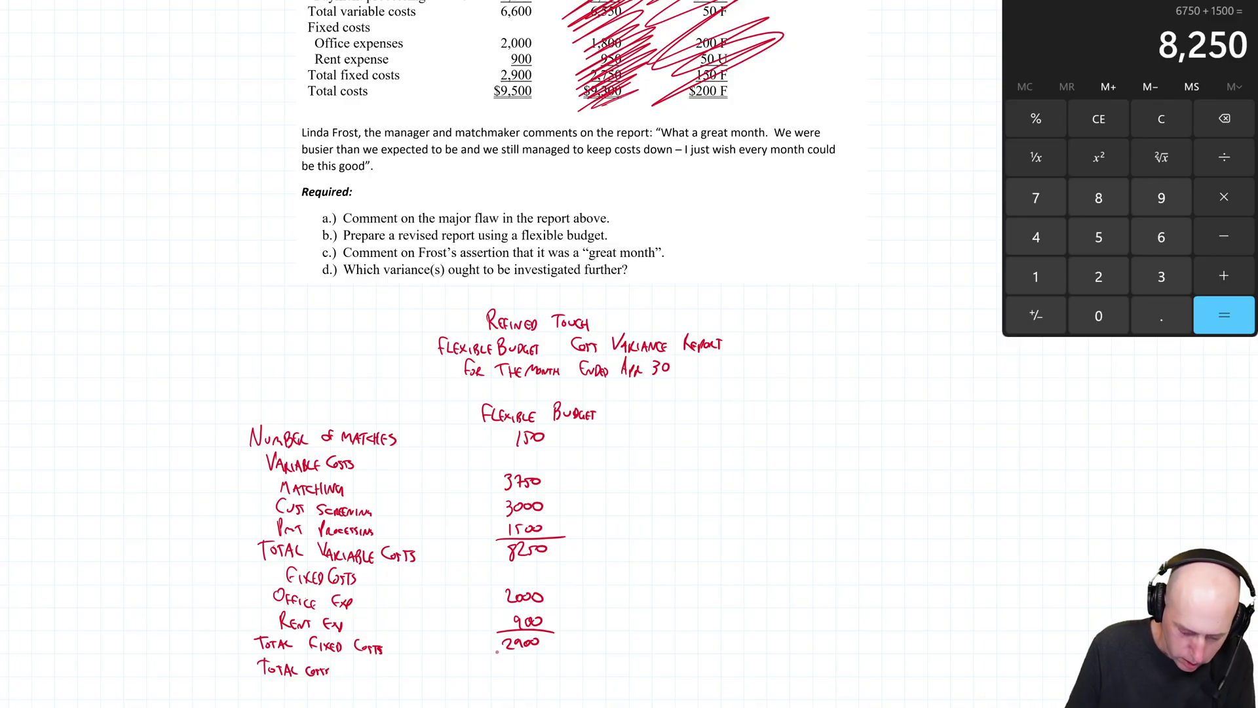
- Add 8250+2900 in Calculator and write a double-underlined $11,150 total, with dollar signs on 3750 and 11,150
{"action": "left_click_drag", "start_coordinate": [492, 652], "coordinate": [545, 652]}
{"action": "type", "text": "+2900"}
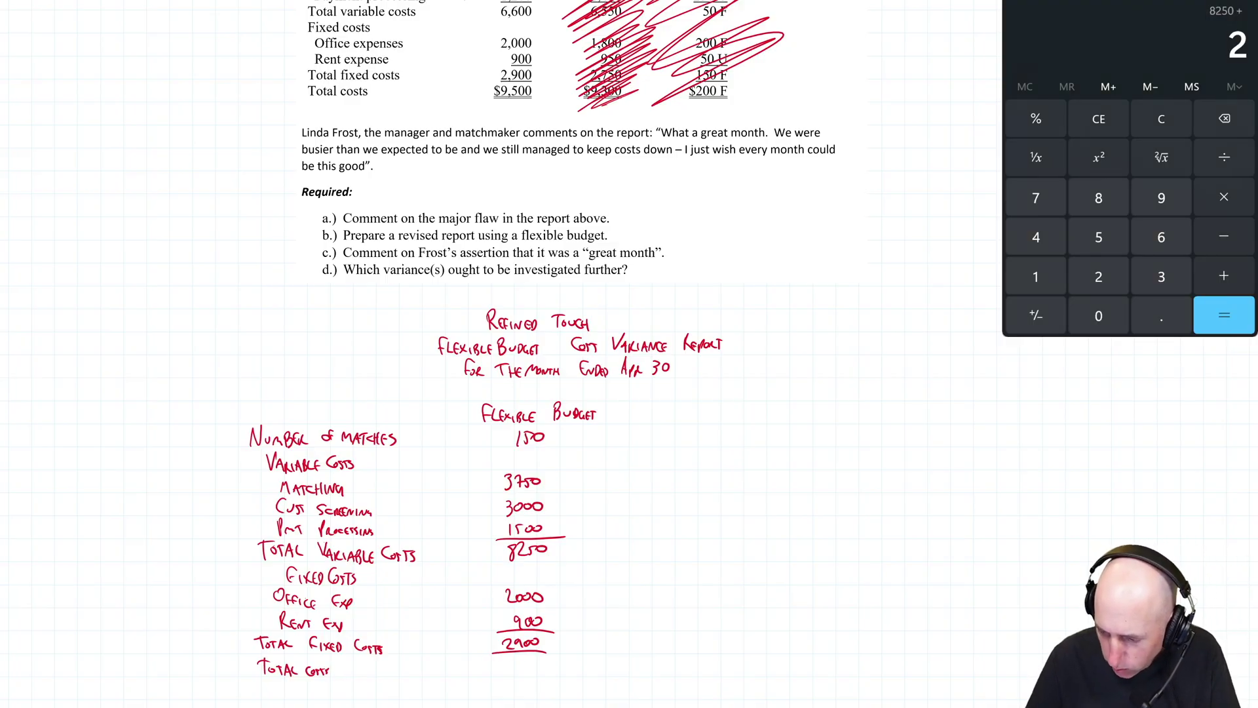
{"action": "key", "text": "Return"}
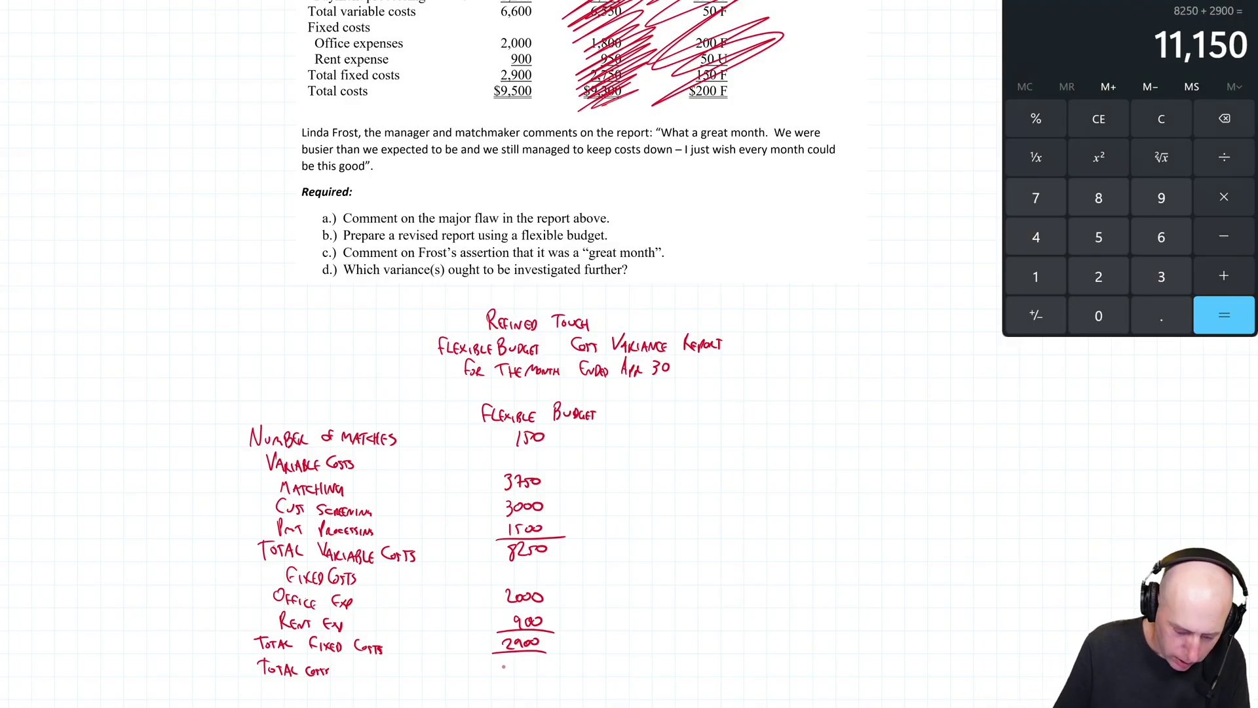
{"action": "left_click_drag", "start_coordinate": [503, 661], "coordinate": [505, 673]}
{"action": "left_click_drag", "start_coordinate": [510, 660], "coordinate": [516, 681]}
{"action": "mouse_move", "coordinate": [528, 662]}
{"action": "left_mouse_down"}
{"action": "mouse_move", "coordinate": [529, 676]}
{"action": "mouse_move", "coordinate": [552, 666]}
{"action": "left_mouse_up"}
{"action": "left_click_drag", "start_coordinate": [498, 678], "coordinate": [560, 680]}
{"action": "left_click_drag", "start_coordinate": [494, 472], "coordinate": [490, 493]}
{"action": "left_click_drag", "start_coordinate": [492, 658], "coordinate": [487, 676]}
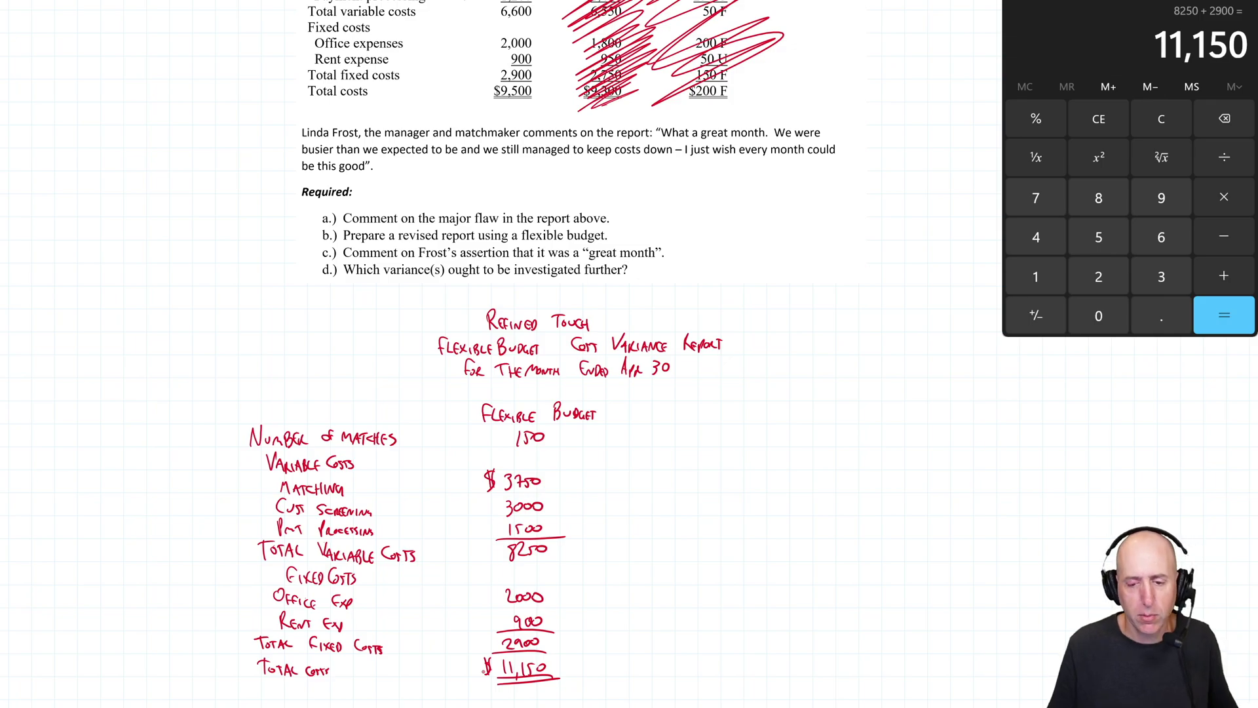
- Add ACTUAL and VARIANCE column headings and a 0 variance for number of matches
{"action": "scroll", "coordinate": [484, 669], "scroll_direction": "down", "scroll_amount": 2}
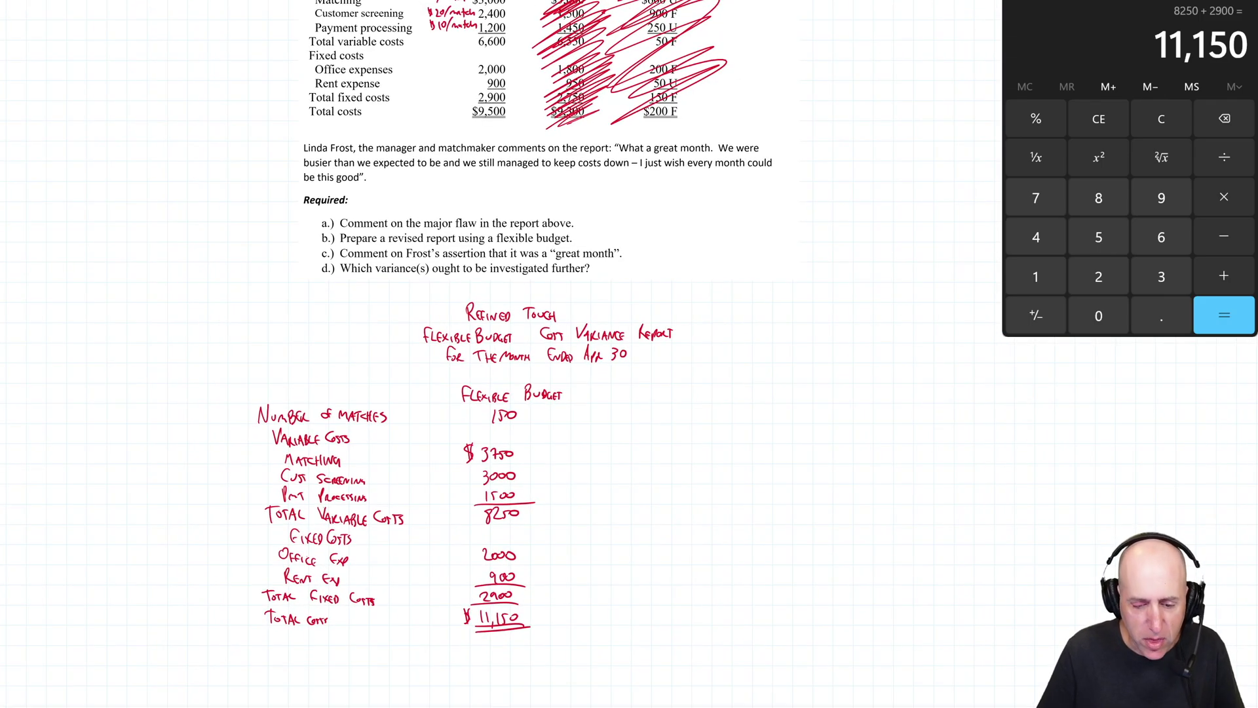
{"action": "scroll", "coordinate": [515, 354], "scroll_direction": "up", "scroll_amount": 2}
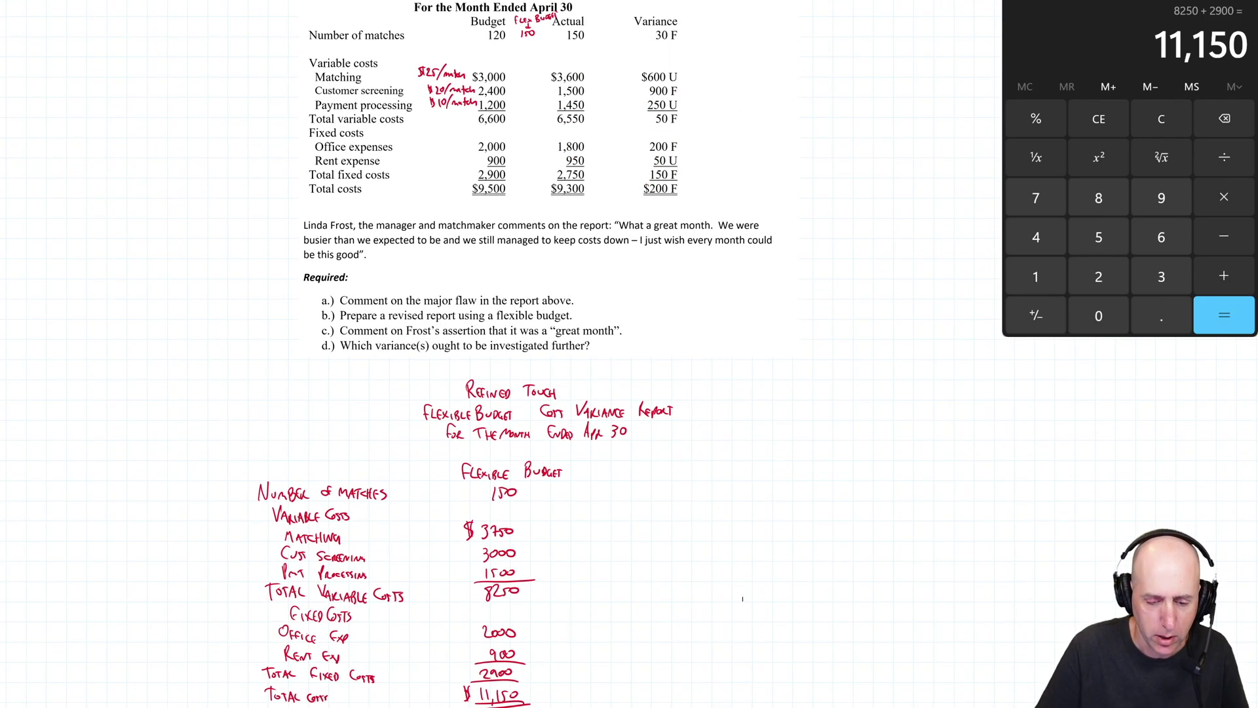
{"action": "mouse_move", "coordinate": [589, 455]}
{"action": "left_mouse_down"}
{"action": "mouse_move", "coordinate": [641, 459]}
{"action": "mouse_move", "coordinate": [620, 477]}
{"action": "left_mouse_up"}
{"action": "mouse_move", "coordinate": [693, 446]}
{"action": "left_mouse_down"}
{"action": "mouse_move", "coordinate": [754, 459]}
{"action": "mouse_move", "coordinate": [725, 469]}
{"action": "left_mouse_up"}
{"action": "left_click_drag", "start_coordinate": [716, 484], "coordinate": [741, 467]}
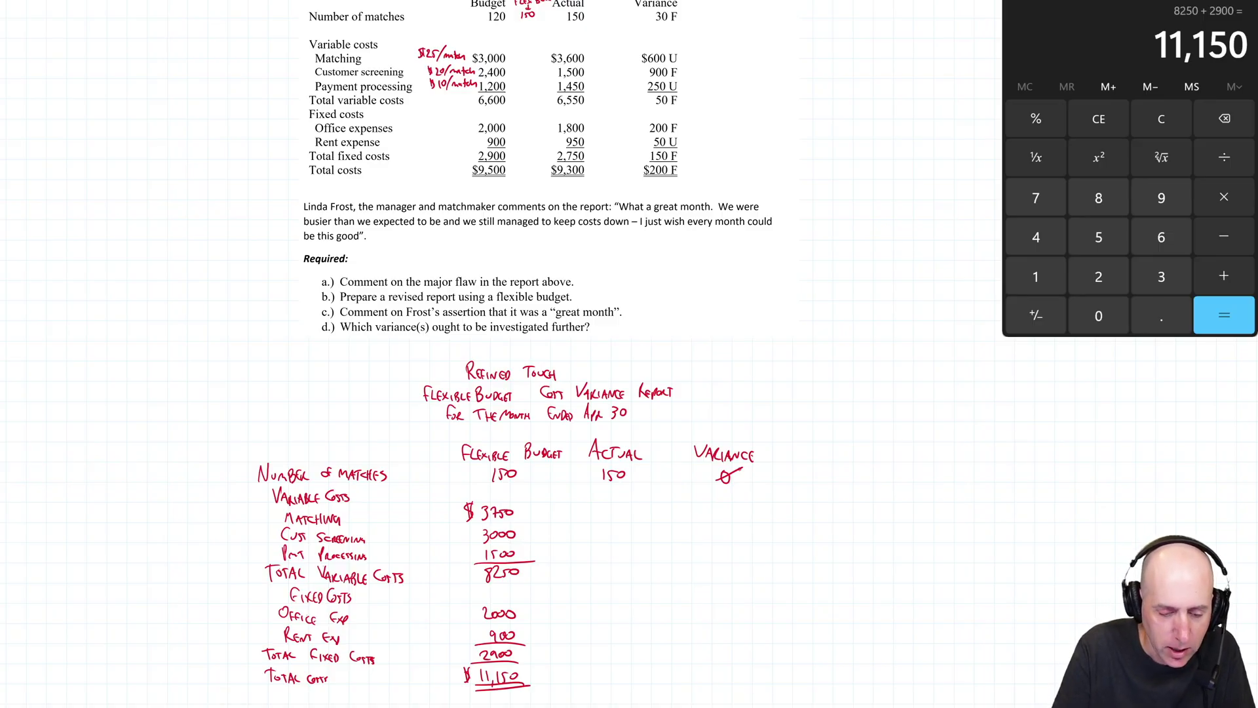
- Write actual variable costs 3600, 1,500 and 1,450, redoing the underline, with a 6,550 total
{"action": "mouse_move", "coordinate": [596, 509]}
{"action": "left_mouse_down"}
{"action": "mouse_move", "coordinate": [598, 522]}
{"action": "mouse_move", "coordinate": [629, 515]}
{"action": "mouse_move", "coordinate": [598, 545]}
{"action": "left_mouse_up"}
{"action": "left_click_drag", "start_coordinate": [605, 540], "coordinate": [620, 536]}
{"action": "left_click_drag", "start_coordinate": [629, 534], "coordinate": [627, 535]}
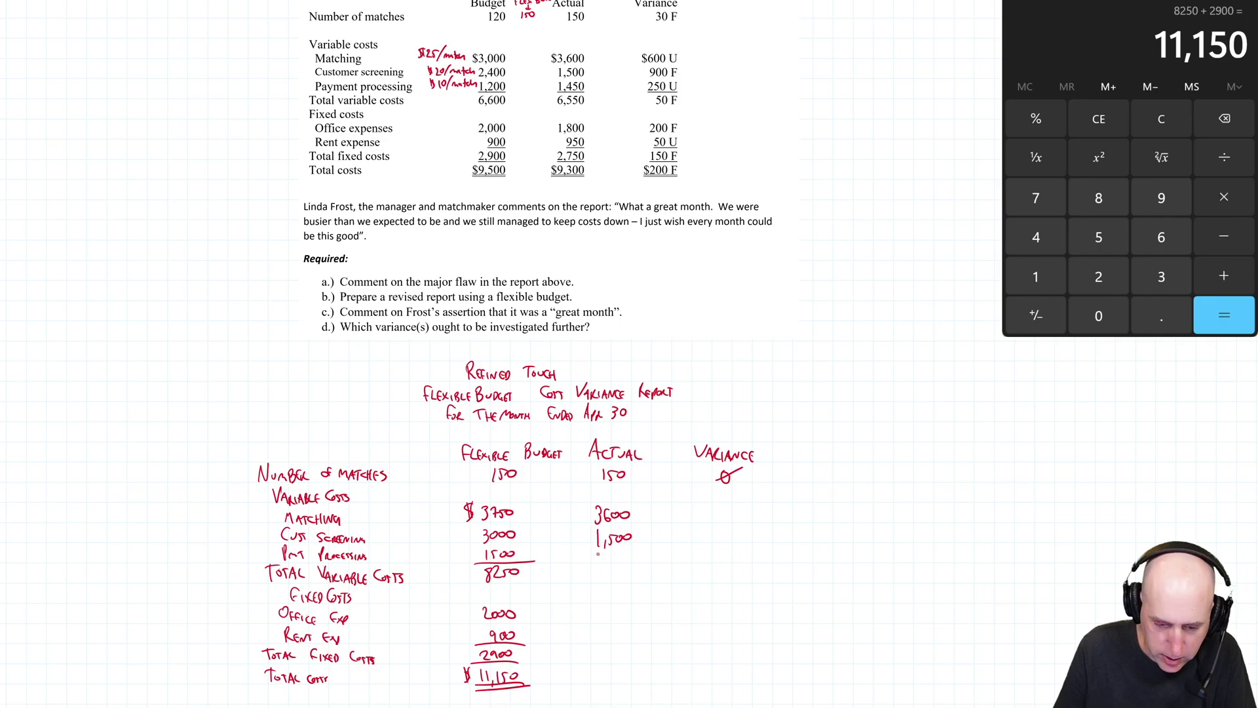
{"action": "mouse_move", "coordinate": [597, 554]}
{"action": "left_mouse_down"}
{"action": "mouse_move", "coordinate": [599, 566]}
{"action": "mouse_move", "coordinate": [655, 562]}
{"action": "left_mouse_up"}
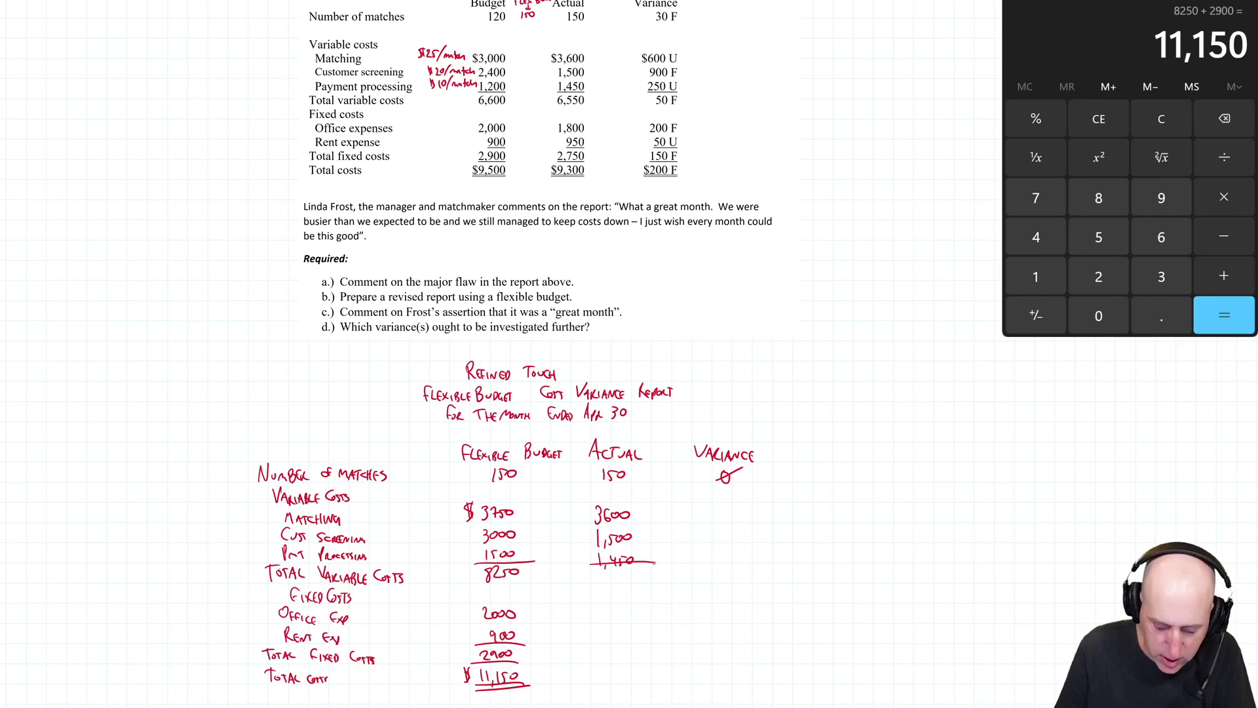
{"action": "key", "text": "ctrl+z"}
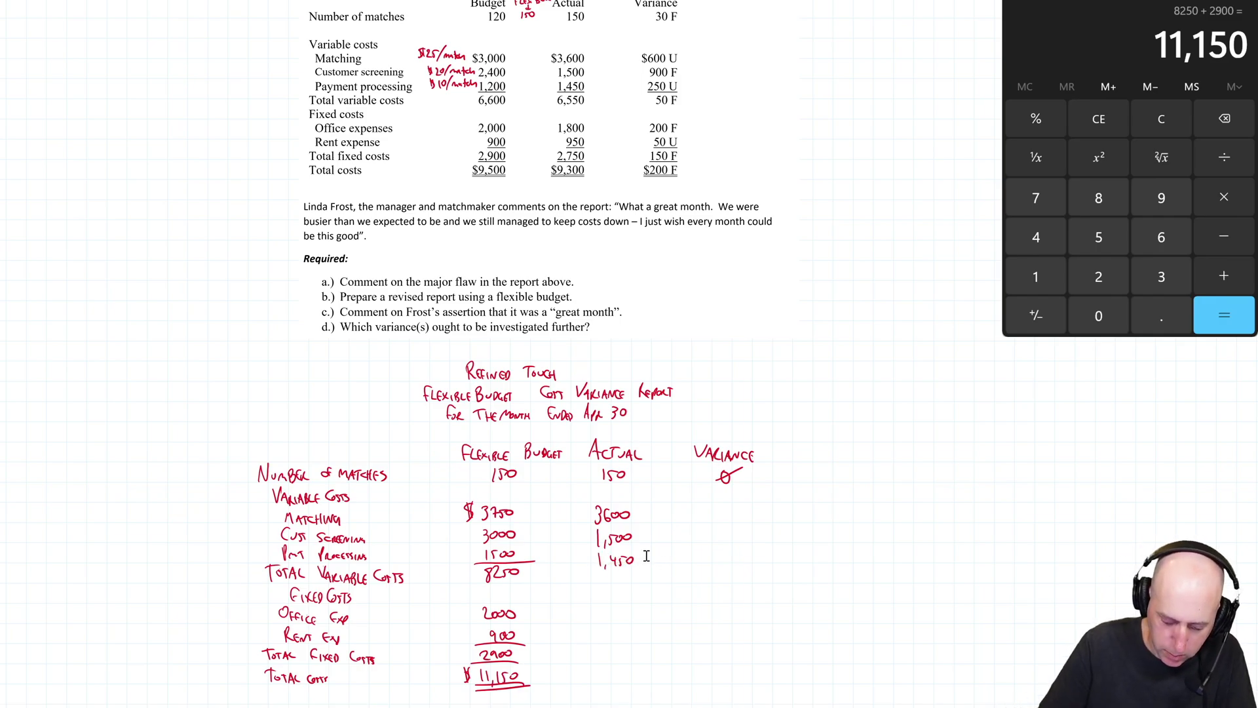
{"action": "mouse_move", "coordinate": [590, 565]}
{"action": "left_mouse_down"}
{"action": "mouse_move", "coordinate": [653, 564]}
{"action": "mouse_move", "coordinate": [611, 585]}
{"action": "left_mouse_up"}
{"action": "left_click_drag", "start_coordinate": [624, 576], "coordinate": [625, 614]}
- Write actual fixed costs 1800 and 950, the 2750 total, and a double-underlined $9300 total
{"action": "left_click_drag", "start_coordinate": [634, 612], "coordinate": [614, 639]}
{"action": "mouse_move", "coordinate": [622, 632]}
{"action": "left_mouse_down"}
{"action": "mouse_move", "coordinate": [651, 642]}
{"action": "mouse_move", "coordinate": [614, 662]}
{"action": "left_mouse_up"}
{"action": "left_click_drag", "start_coordinate": [613, 652], "coordinate": [638, 657]}
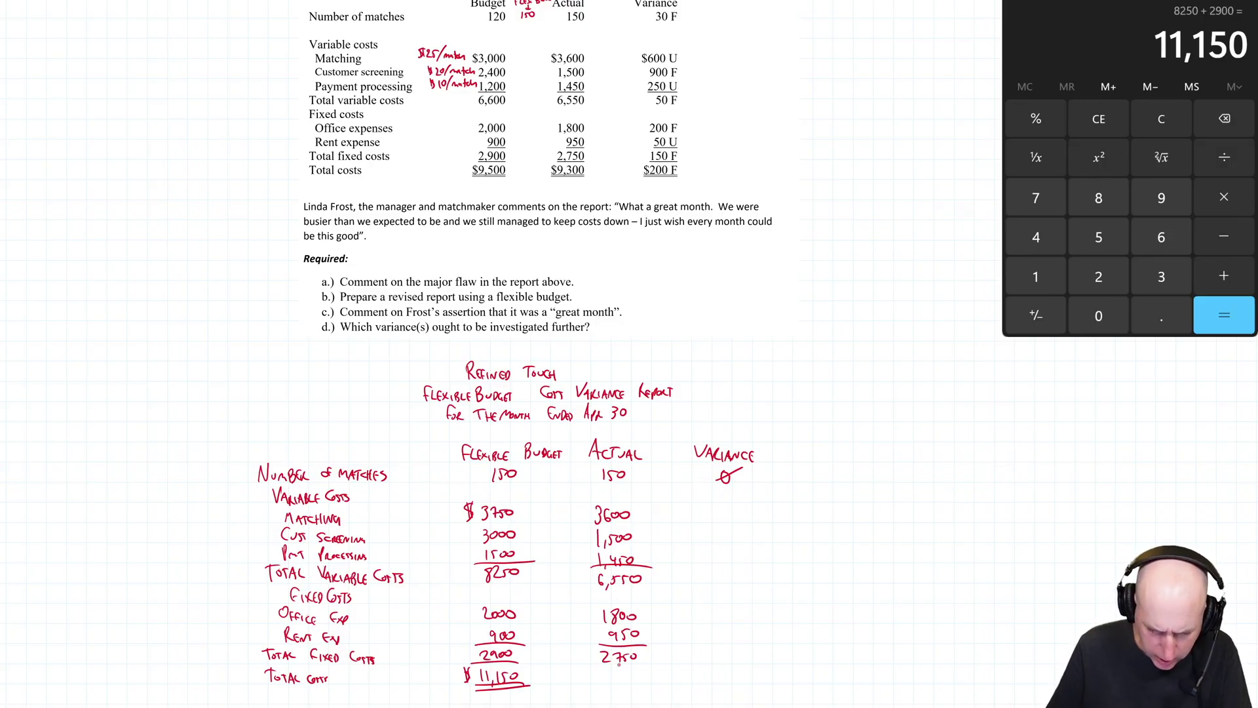
{"action": "mouse_move", "coordinate": [593, 668]}
{"action": "left_mouse_down"}
{"action": "mouse_move", "coordinate": [648, 666]}
{"action": "mouse_move", "coordinate": [605, 680]}
{"action": "mouse_move", "coordinate": [649, 683]}
{"action": "left_mouse_up"}
{"action": "left_click_drag", "start_coordinate": [595, 690], "coordinate": [649, 690]}
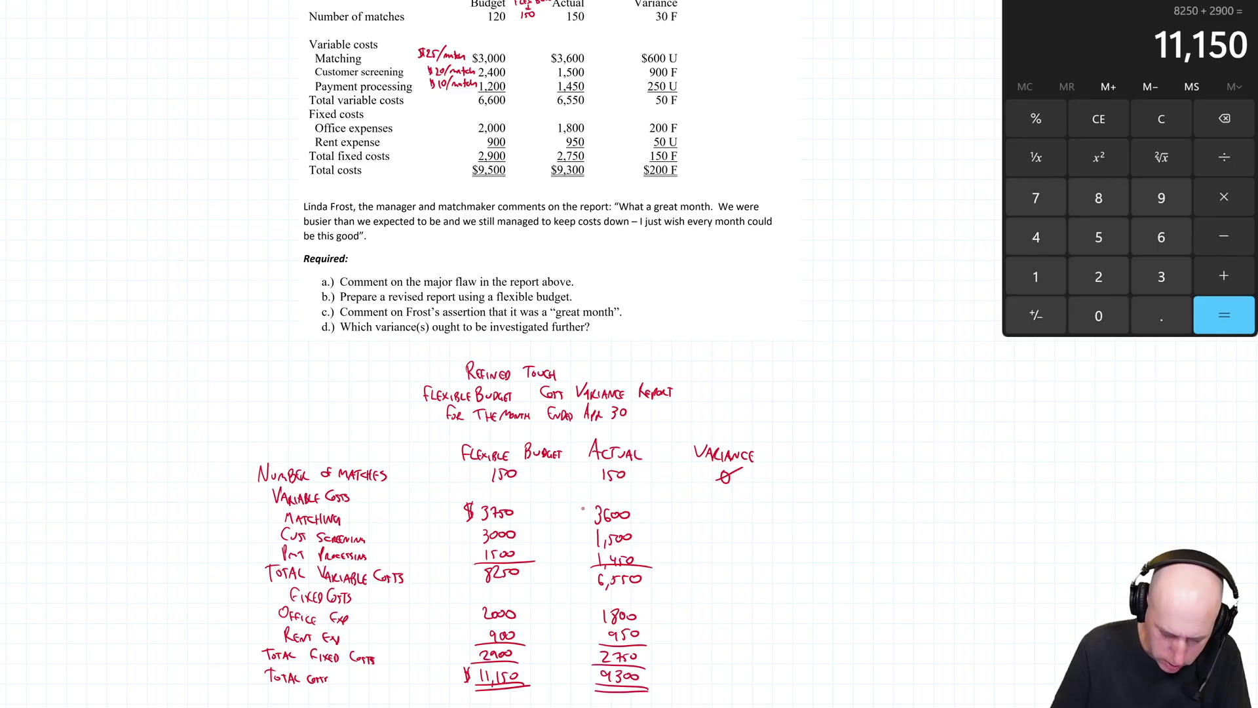
{"action": "left_click_drag", "start_coordinate": [582, 508], "coordinate": [579, 527]}
{"action": "left_click_drag", "start_coordinate": [592, 664], "coordinate": [585, 680]}
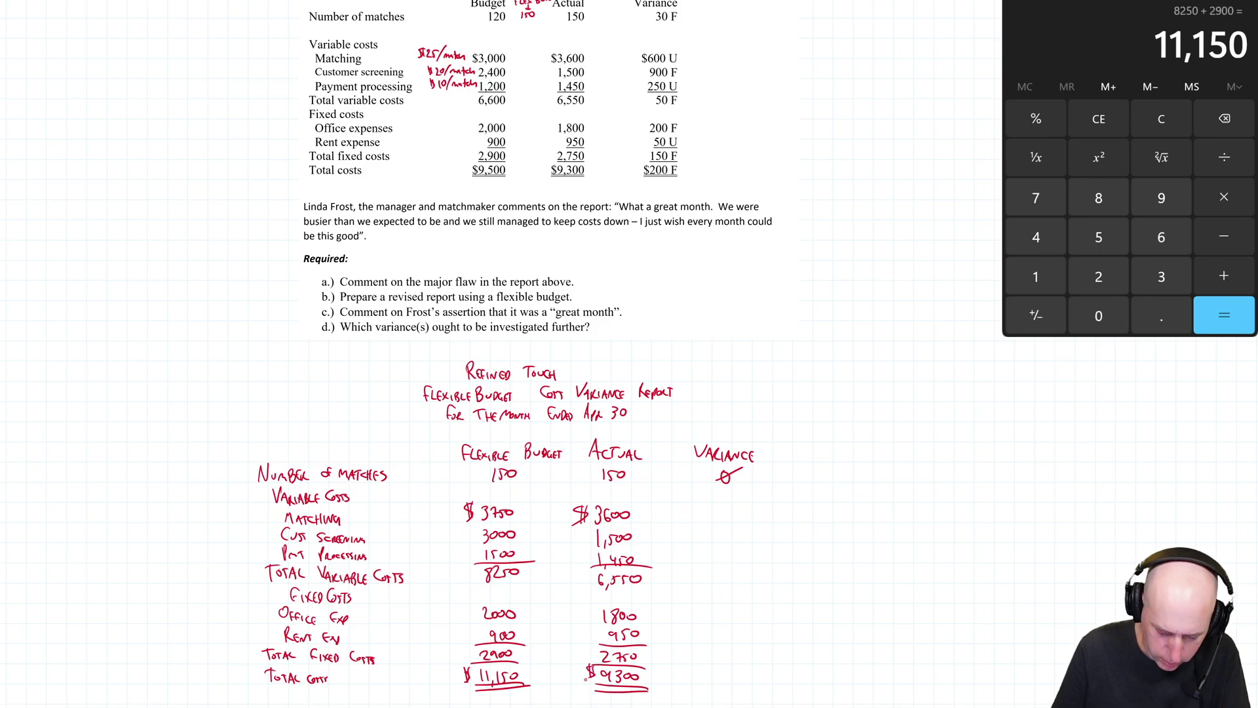
- Scroll the whiteboard to bring requirements a) and b) into view for ticking
{"action": "scroll", "coordinate": [510, 393], "scroll_direction": "down", "scroll_amount": 5}
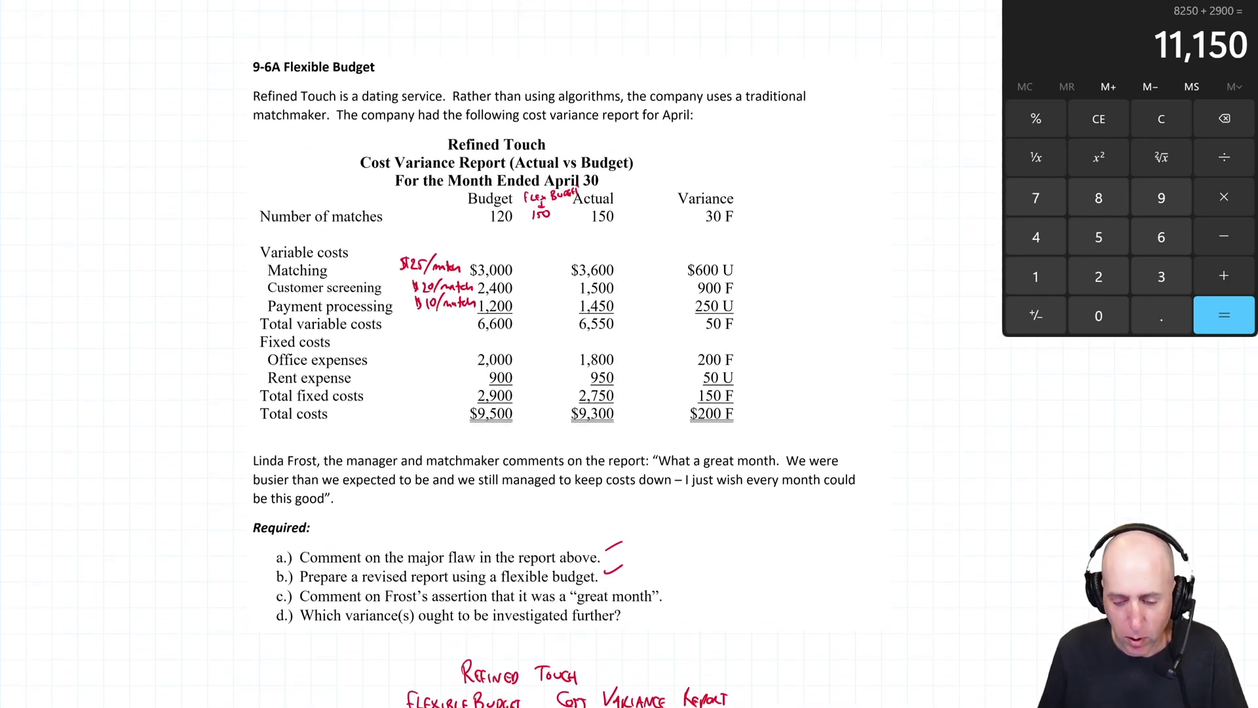
- Annotate the $200 F total variance and tick requirement c) as done
{"action": "left_click_drag", "start_coordinate": [710, 475], "coordinate": [708, 490]}
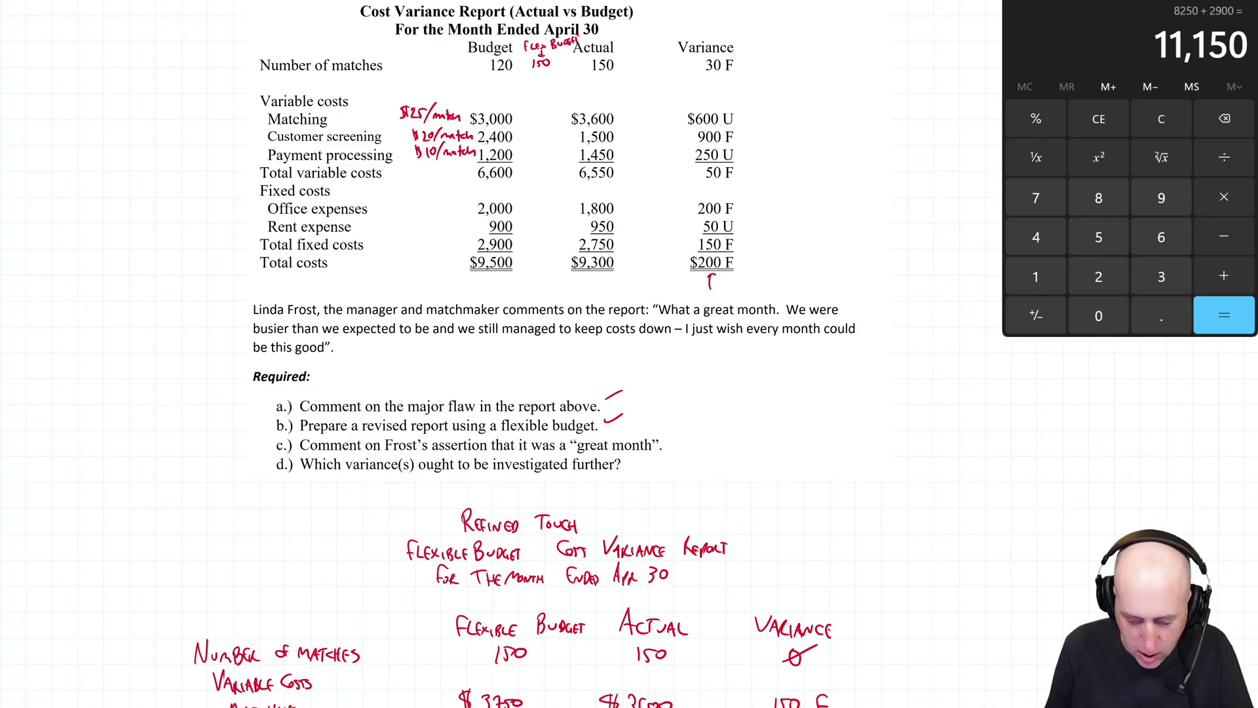
{"action": "left_click_drag", "start_coordinate": [665, 441], "coordinate": [687, 427]}
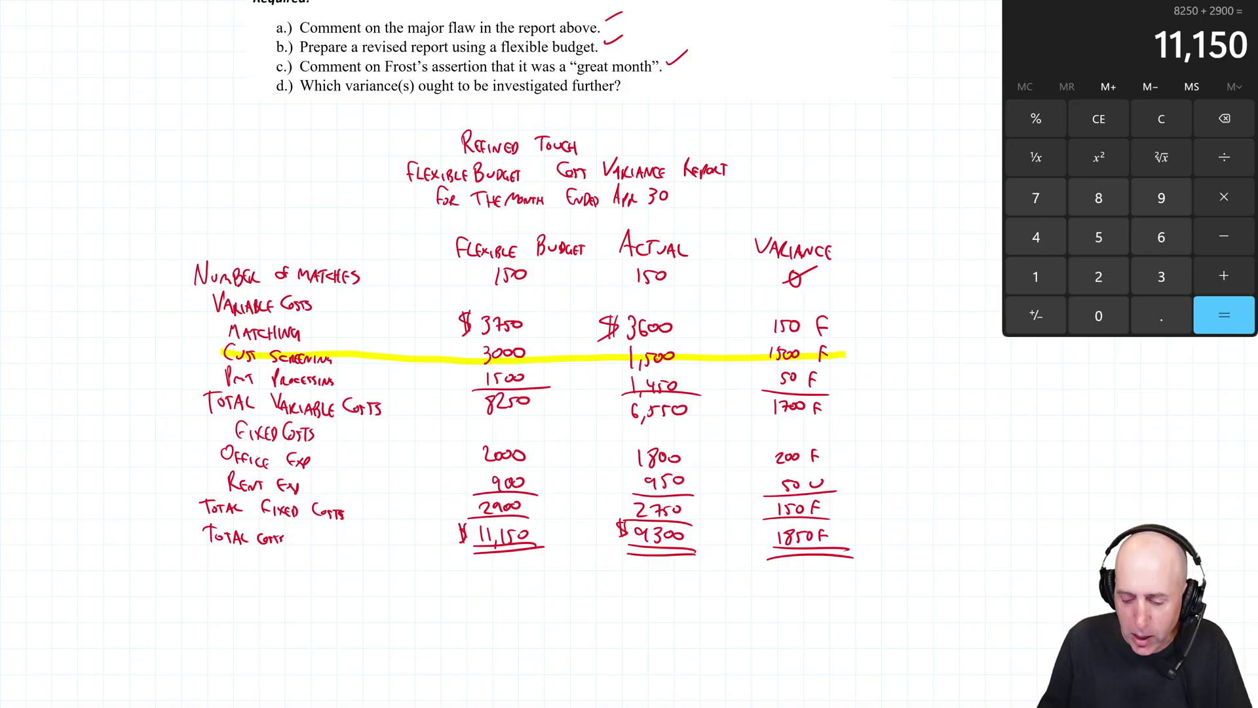
- Draw a red asterisk beside 1500 F on the Customer Screening row
{"action": "left_click_drag", "start_coordinate": [851, 360], "coordinate": [866, 347]}
{"action": "mouse_move", "coordinate": [852, 343]}
{"action": "left_mouse_down"}
{"action": "mouse_move", "coordinate": [864, 359]}
{"action": "mouse_move", "coordinate": [872, 351]}
{"action": "left_mouse_up"}
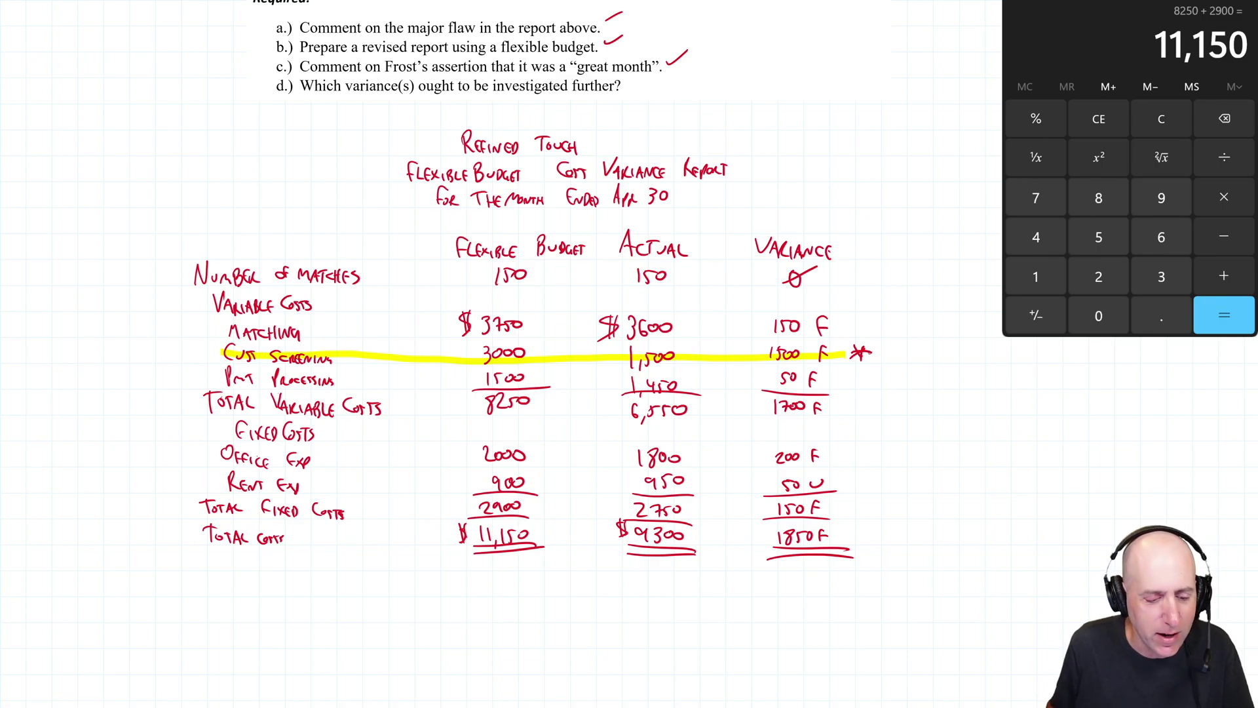
- Scroll up to show the typed Problem 9-6A statement and original cost report
{"action": "scroll", "coordinate": [553, 354], "scroll_direction": "up", "scroll_amount": 8}
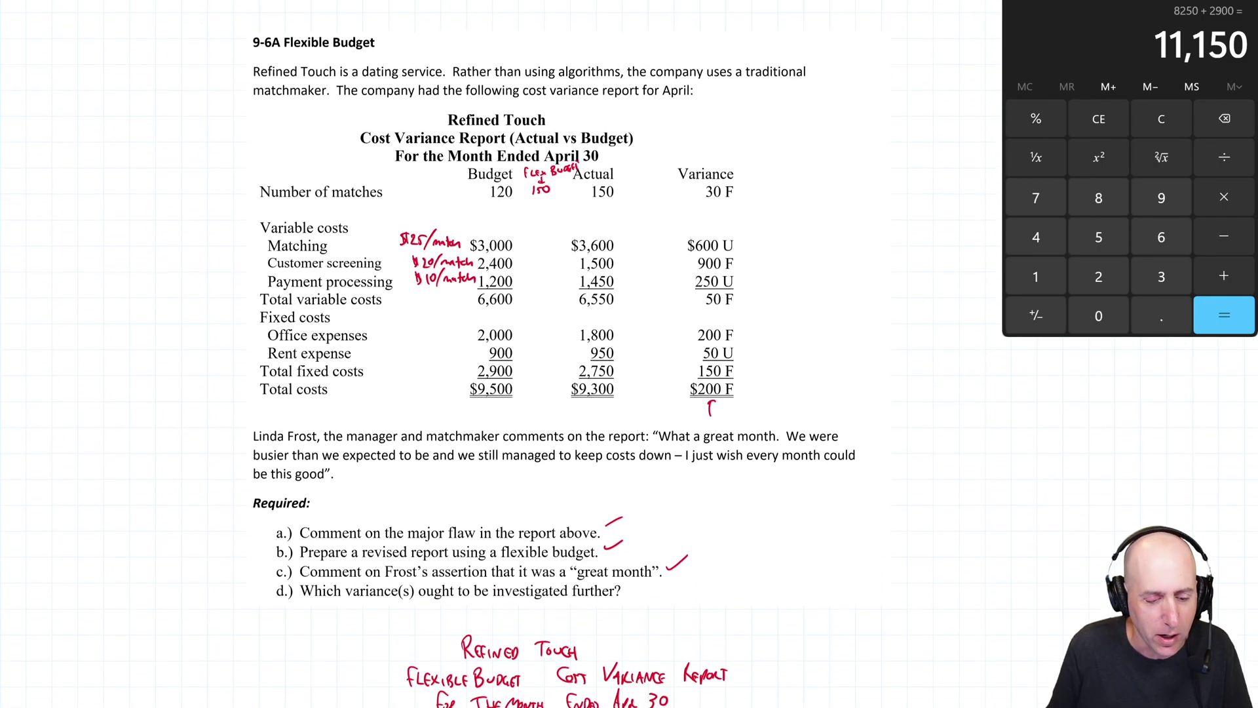